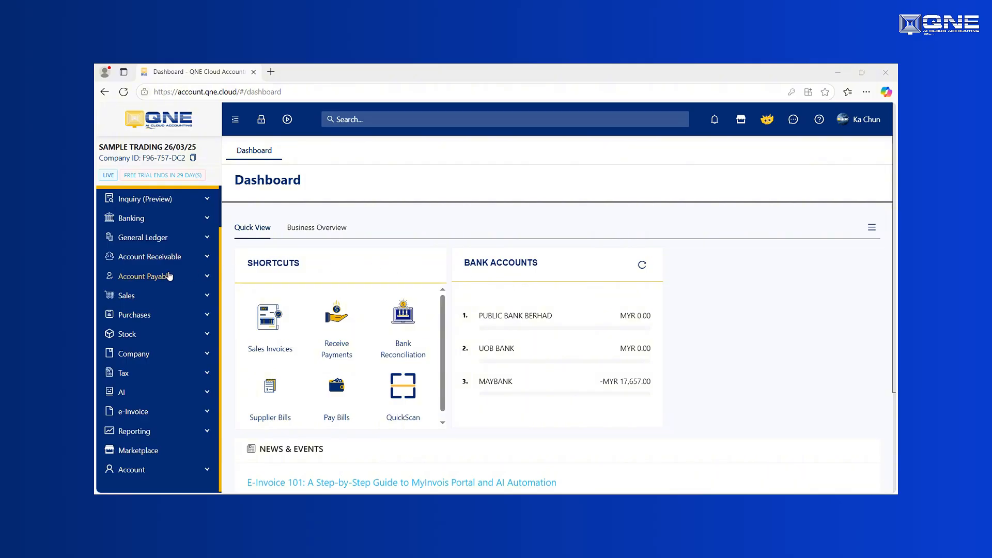
Expand Account in the sidebar and go to the Users page
{"action": "scroll", "coordinate": [152, 455], "scroll_direction": "down", "scroll_amount": 2}
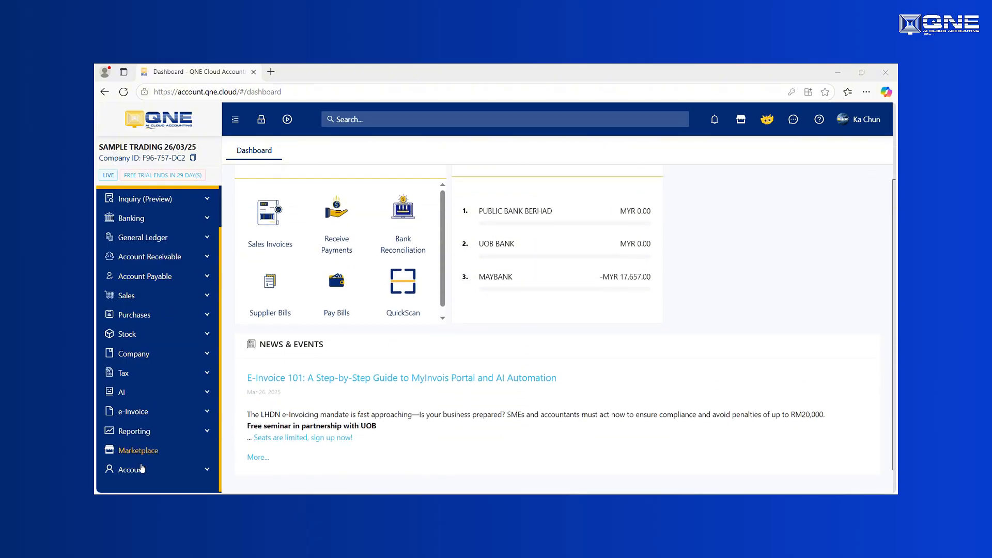
{"action": "left_click", "coordinate": [132, 469]}
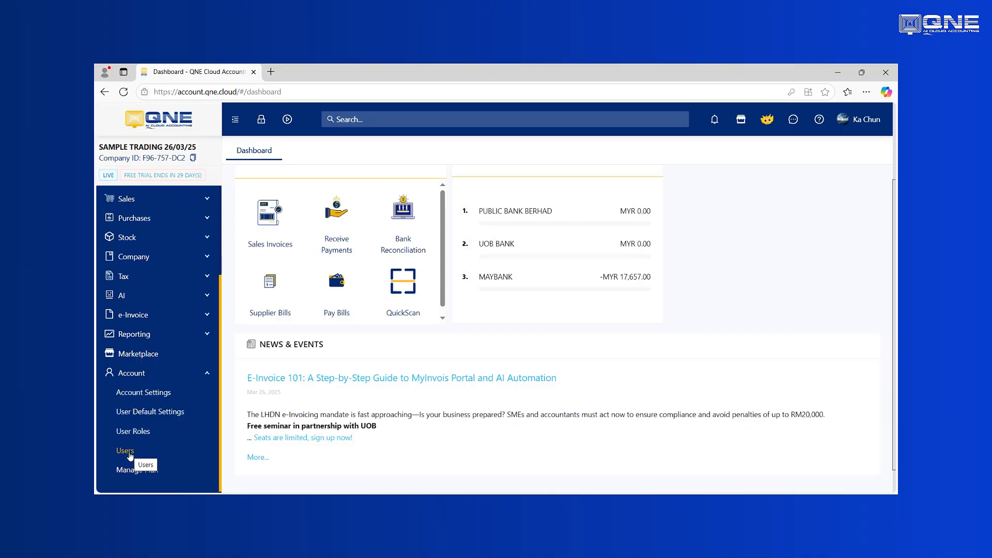
{"action": "left_click", "coordinate": [125, 451]}
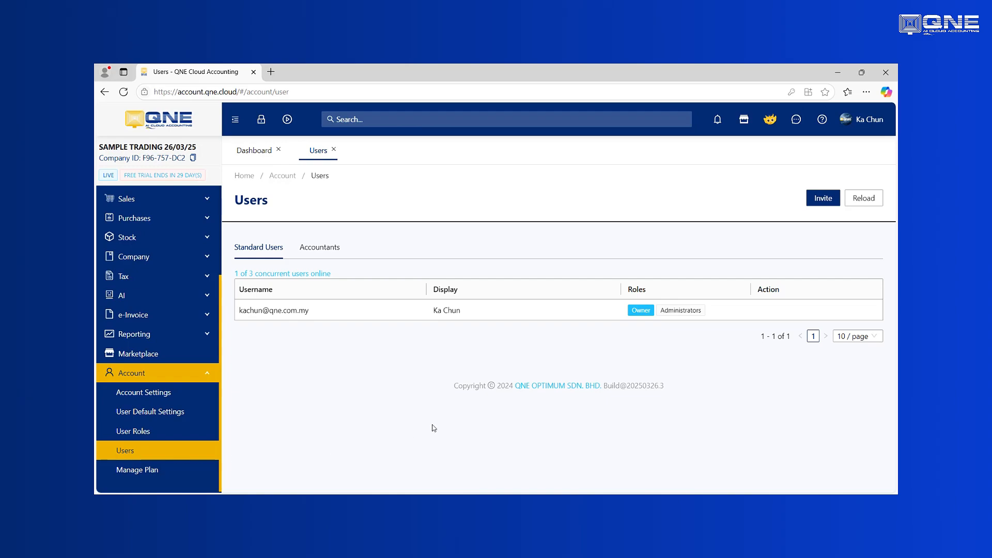
Invite a new user with the trainer's saved e-mail and display name 'Trainer'
{"action": "left_click", "coordinate": [821, 203]}
{"action": "left_click", "coordinate": [502, 222]}
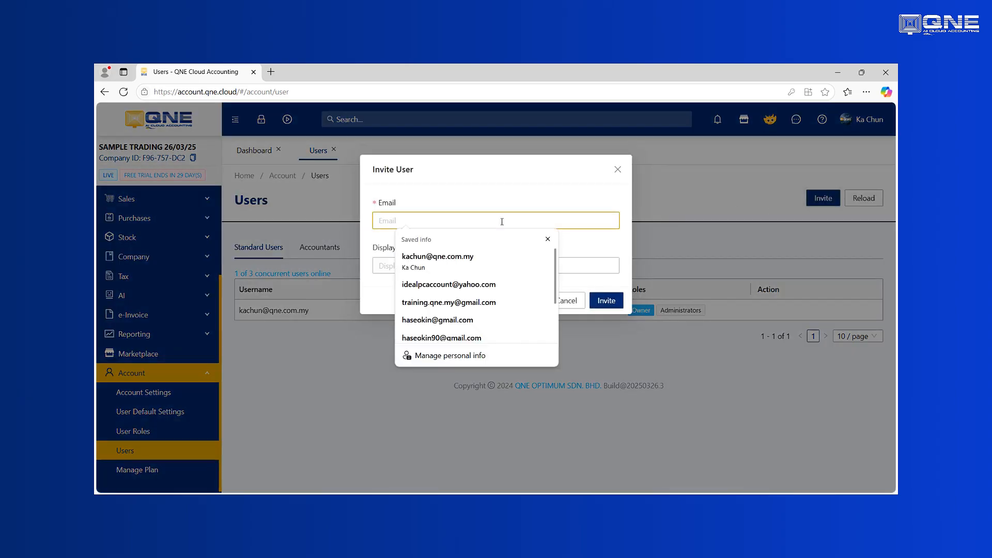
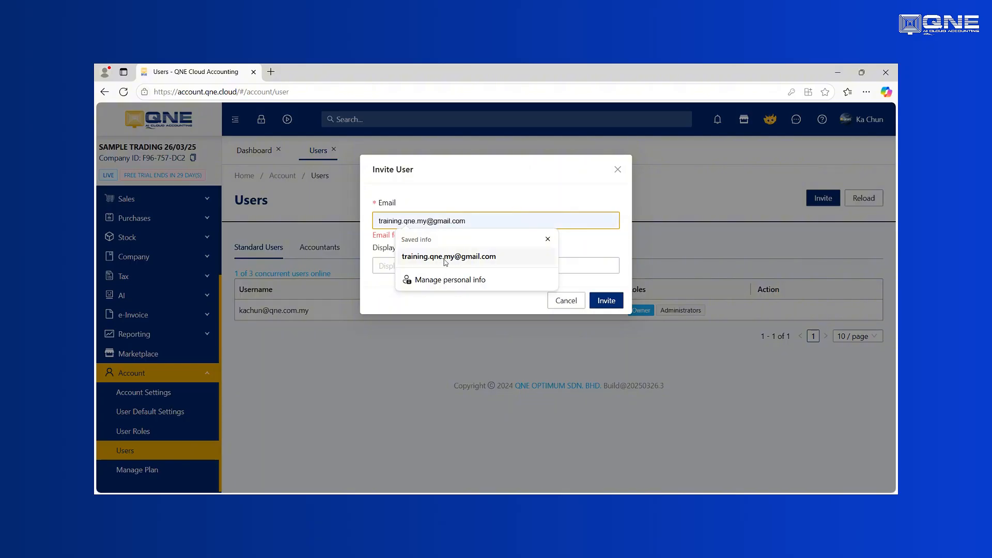
{"action": "left_click", "coordinate": [445, 258]}
{"action": "left_click", "coordinate": [442, 265]}
{"action": "type", "text": "Trainer"}
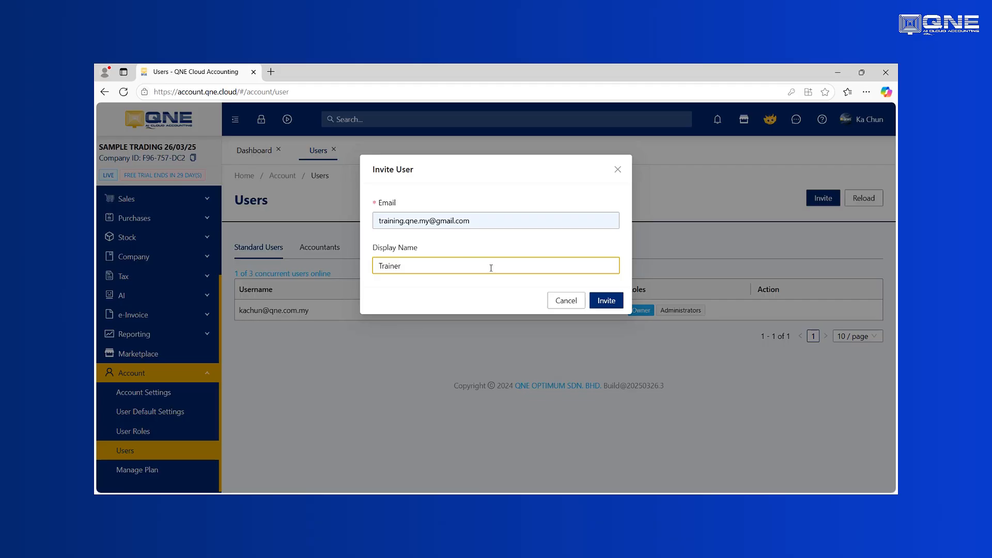
{"action": "left_click", "coordinate": [606, 300]}
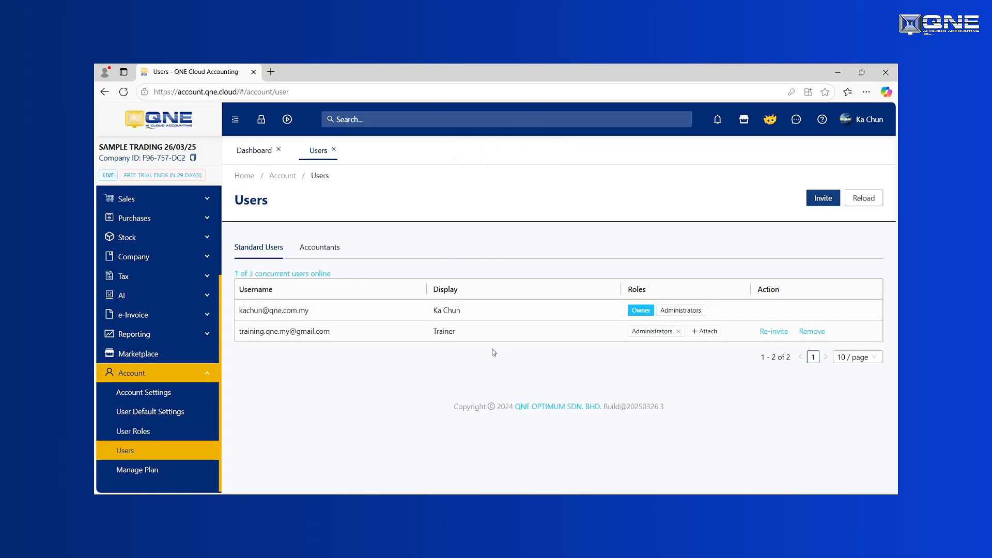
Detach the Administrators role from the Trainer user
{"action": "left_click", "coordinate": [710, 332]}
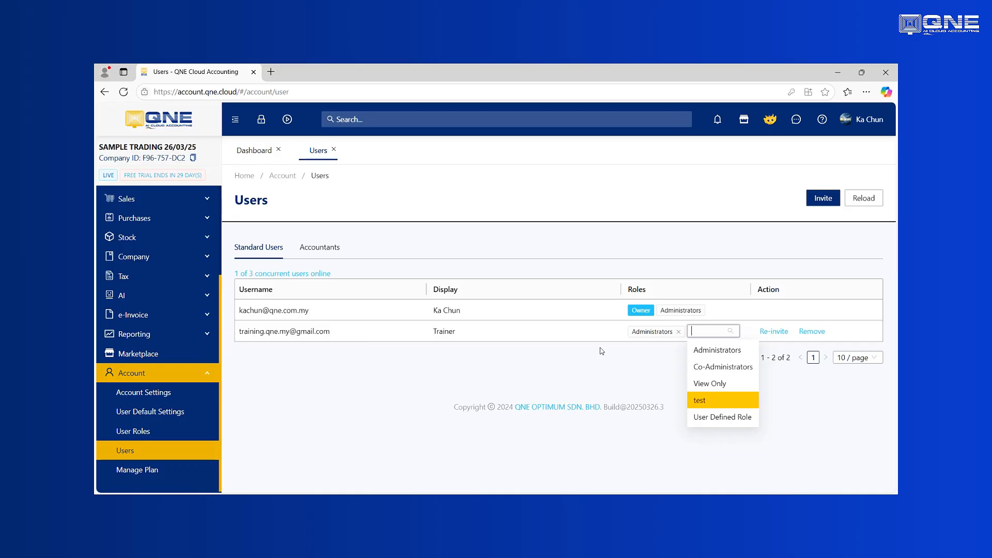
{"action": "left_click", "coordinate": [679, 332]}
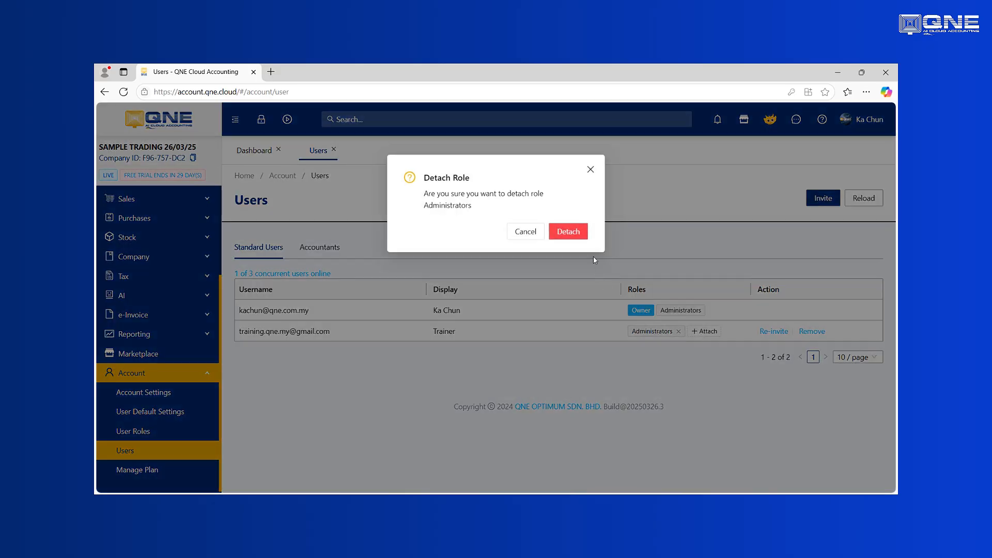
{"action": "left_click", "coordinate": [568, 236]}
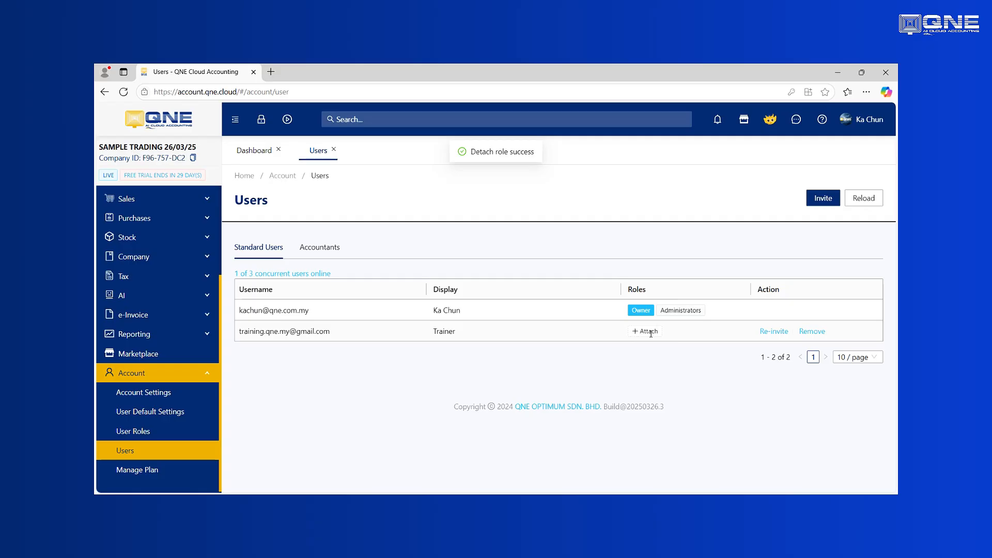
Attach the View Only role to the Trainer user
{"action": "left_click", "coordinate": [649, 331]}
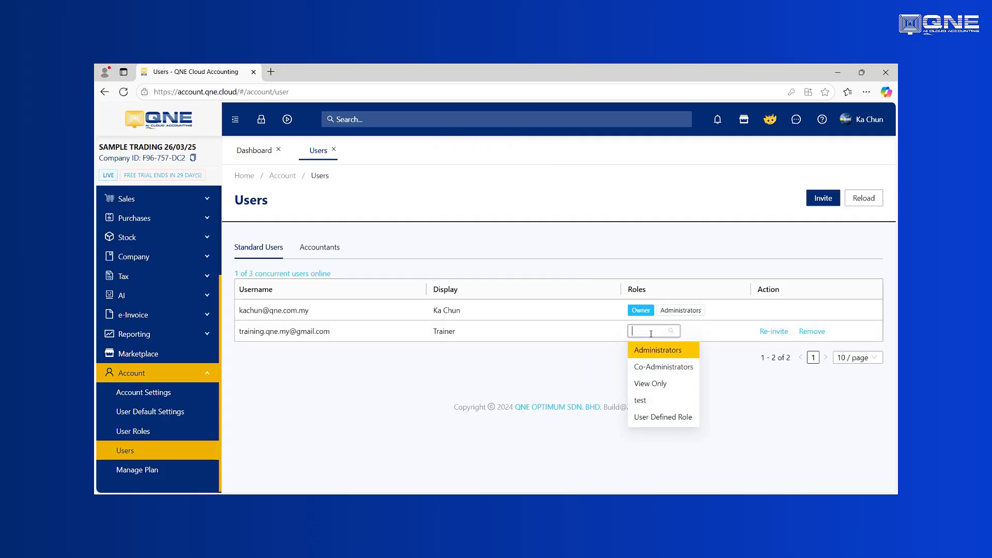
{"action": "left_click", "coordinate": [649, 384]}
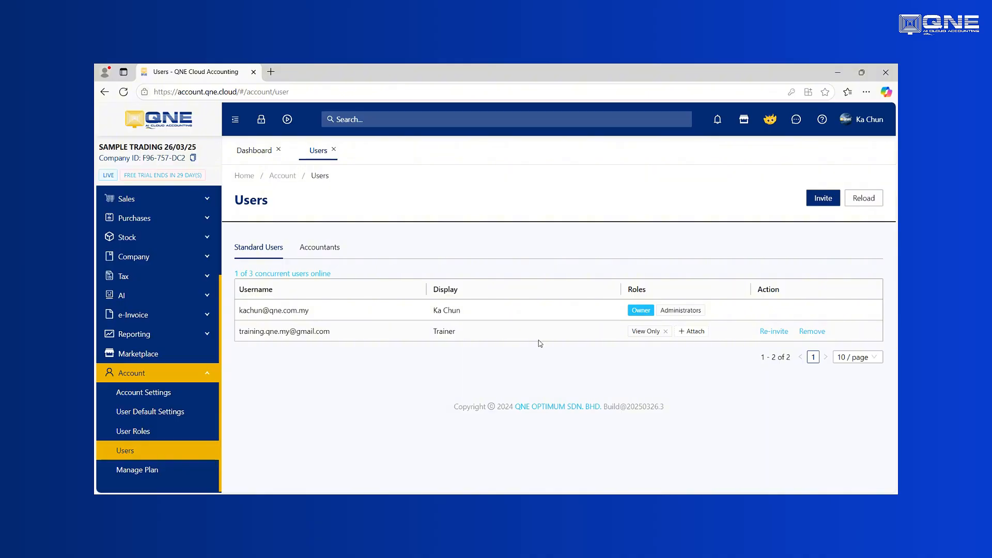
{"action": "left_click", "coordinate": [692, 332]}
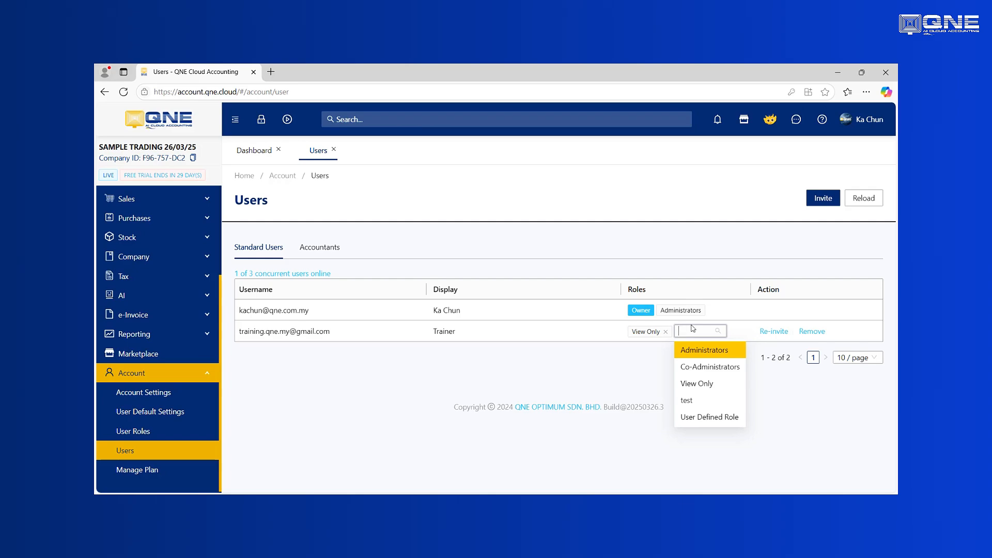
{"action": "left_click", "coordinate": [600, 360]}
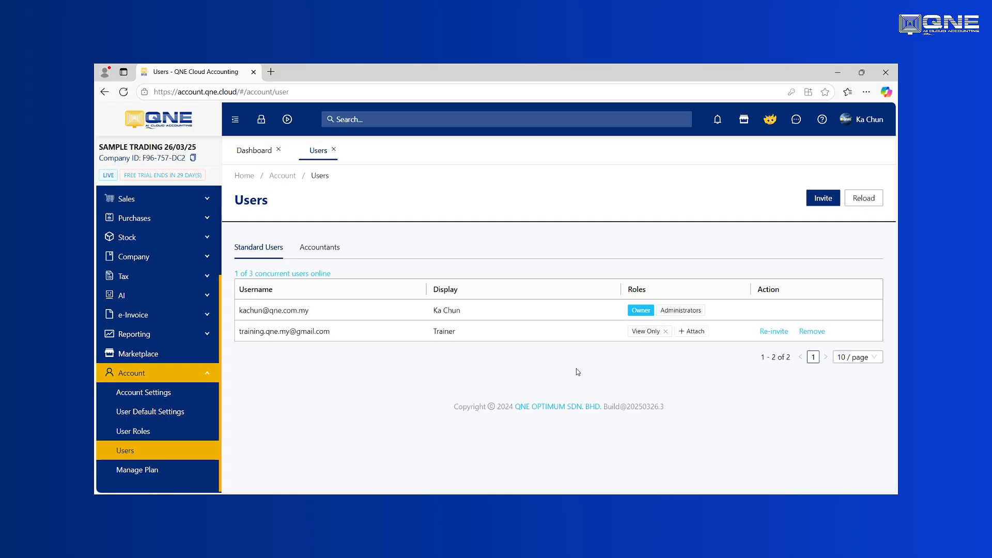
Add a user role named 'SALES ROLES' and open its permission settings
{"action": "left_click", "coordinate": [138, 433]}
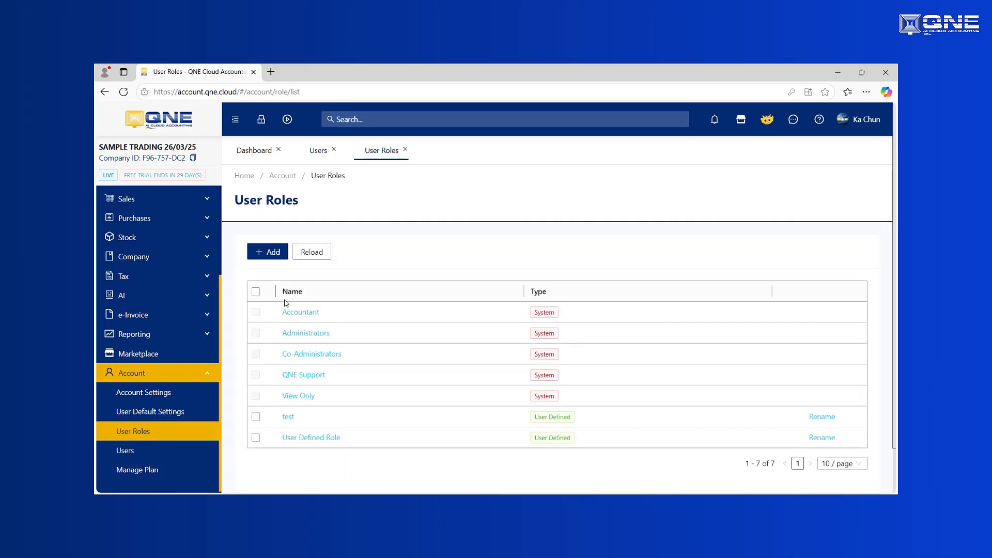
{"action": "left_click", "coordinate": [272, 252]}
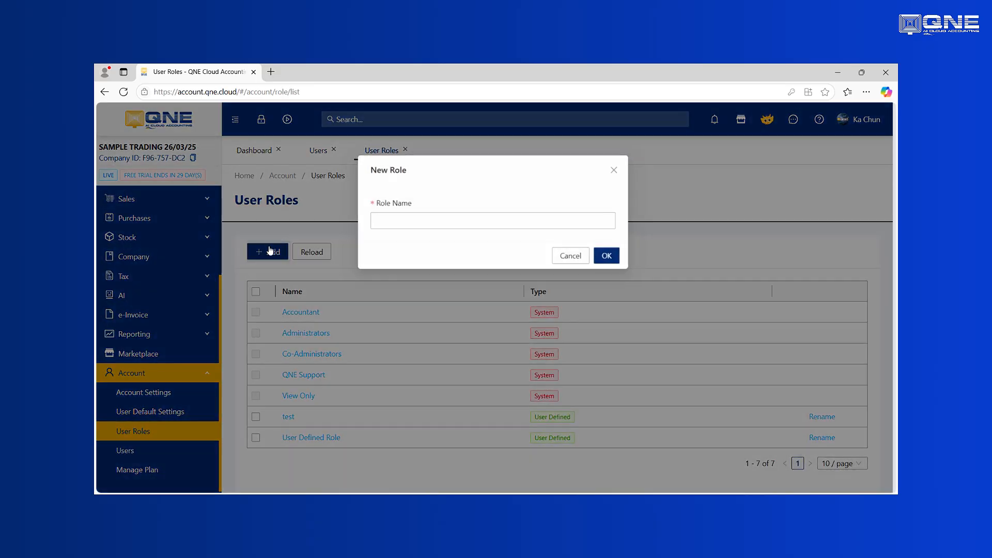
{"action": "left_click", "coordinate": [466, 219]}
{"action": "type", "text": "sales"}
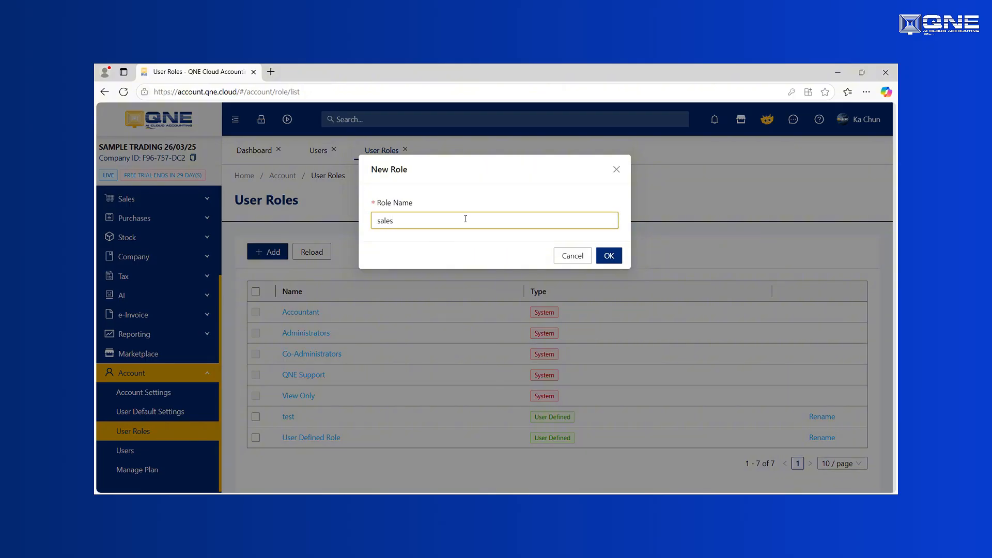
{"action": "key", "text": "BackSpace"}
{"action": "key", "text": "BackSpace"}
{"action": "key", "text": "BackSpace"}
{"action": "key", "text": "BackSpace"}
{"action": "type", "text": "SALES ROLE"}
{"action": "left_click", "coordinate": [609, 256]}
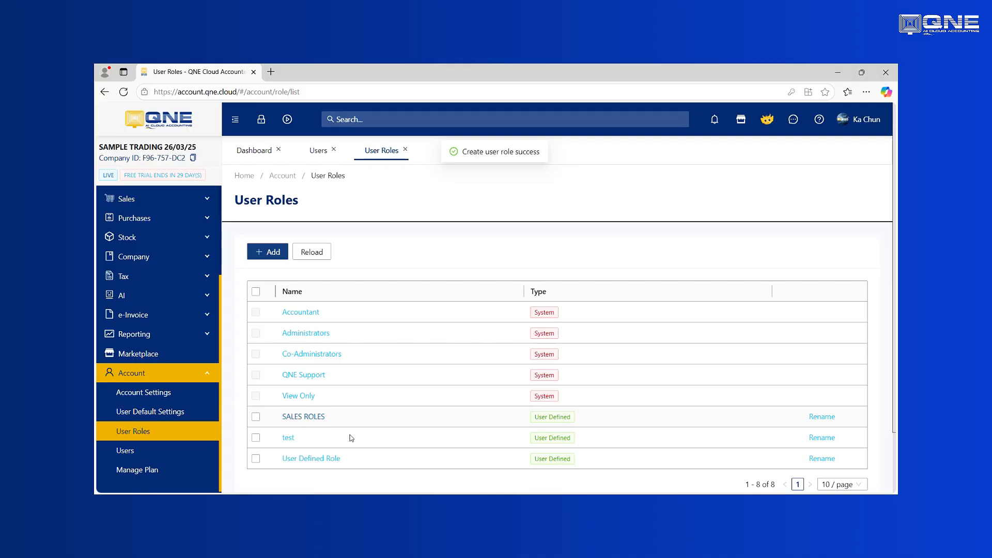
{"action": "left_click", "coordinate": [304, 416]}
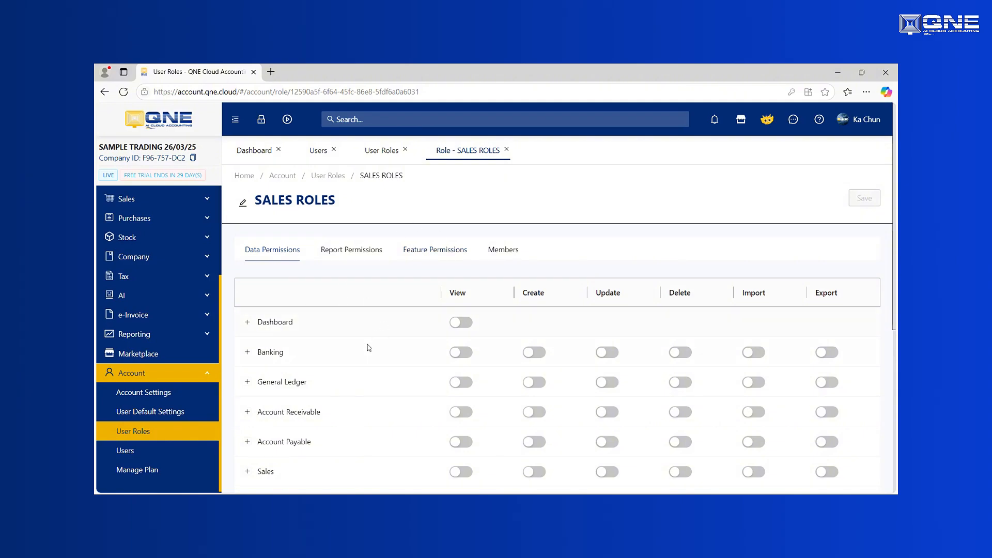
{"action": "scroll", "coordinate": [369, 347], "scroll_direction": "down", "scroll_amount": 2}
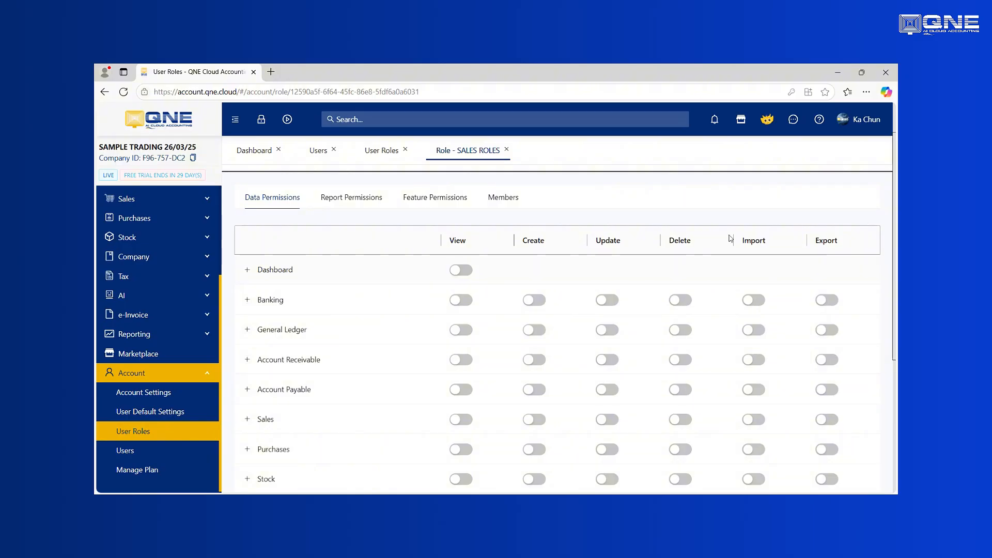
{"action": "scroll", "coordinate": [538, 258], "scroll_direction": "up", "scroll_amount": 1}
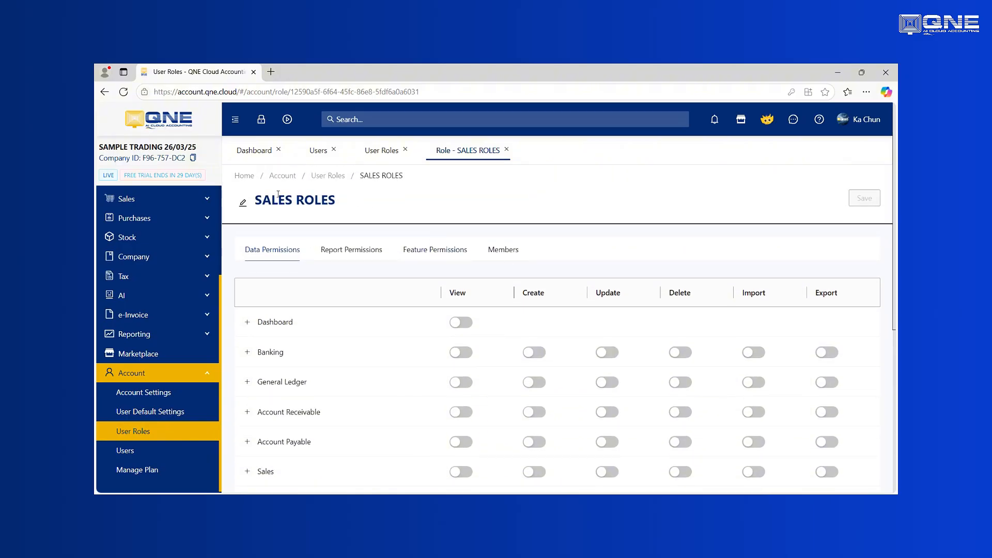
{"action": "left_click_drag", "start_coordinate": [254, 200], "coordinate": [359, 203]}
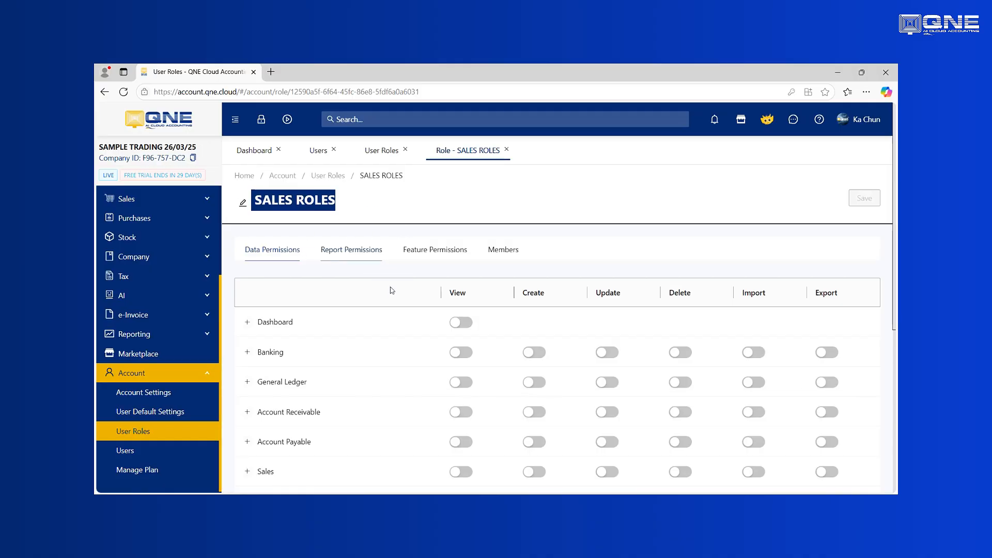
Turn on View, Create, Update, Delete, Import and Export for Sales data
{"action": "scroll", "coordinate": [428, 279], "scroll_direction": "down", "scroll_amount": 2}
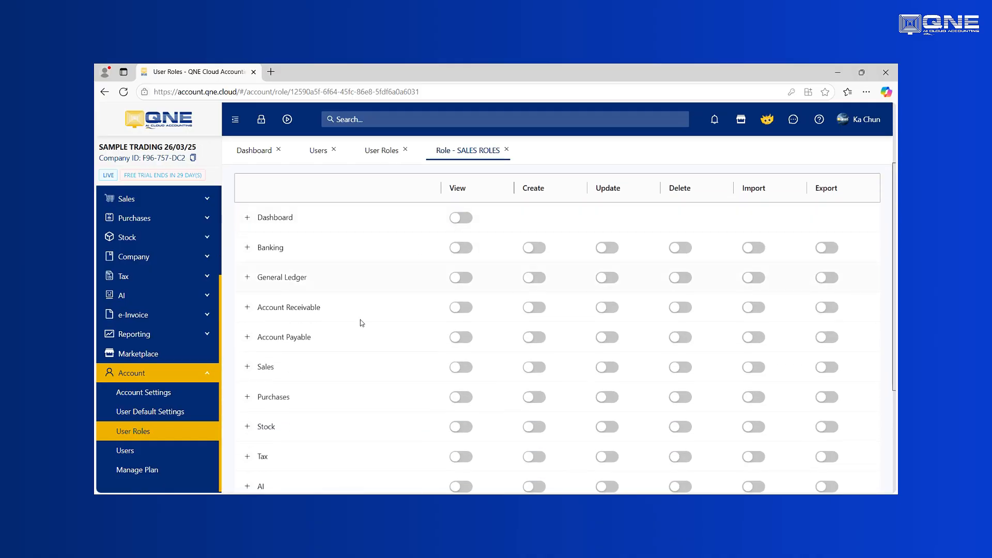
{"action": "left_click", "coordinate": [468, 369]}
{"action": "left_click", "coordinate": [535, 369]}
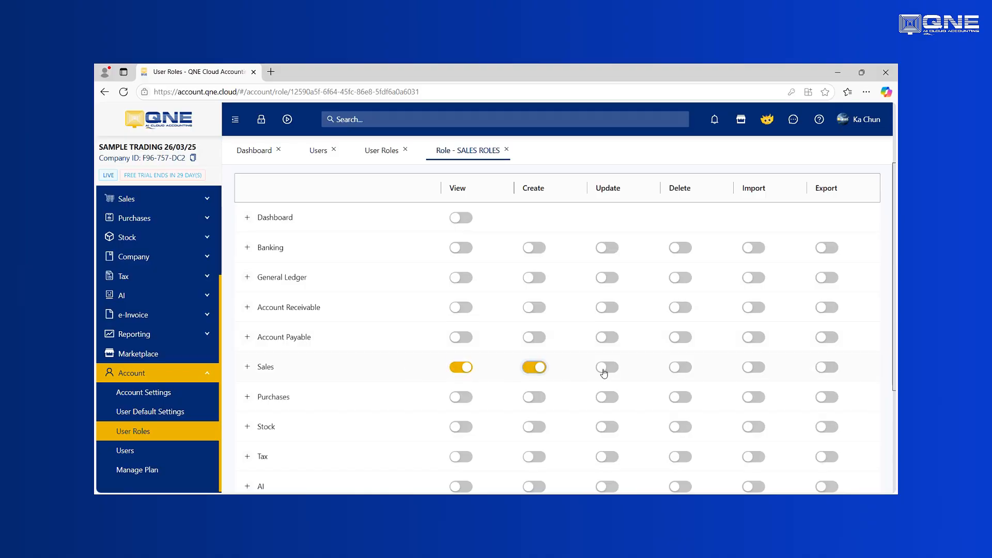
{"action": "left_click", "coordinate": [607, 372]}
{"action": "left_click", "coordinate": [681, 368]}
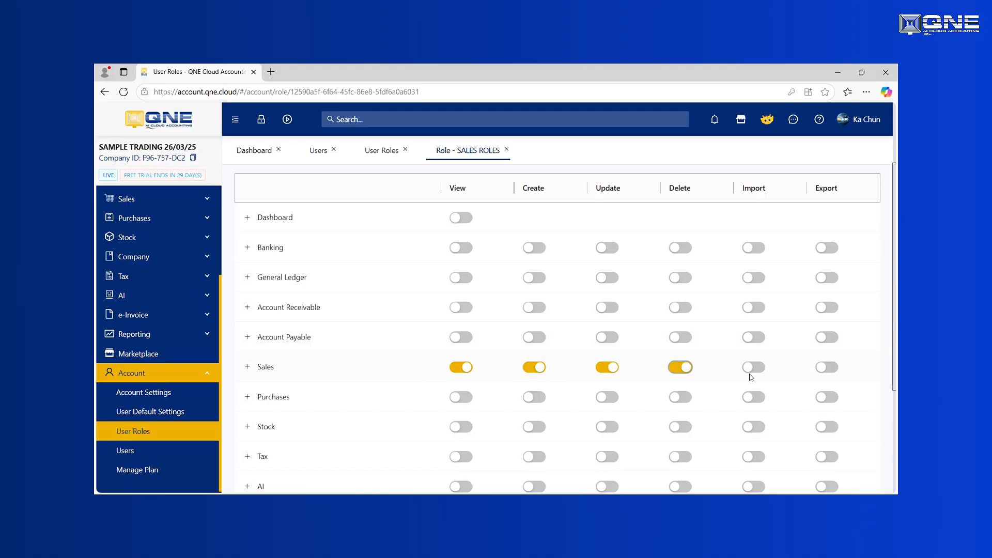
{"action": "left_click", "coordinate": [756, 369]}
{"action": "left_click", "coordinate": [829, 368]}
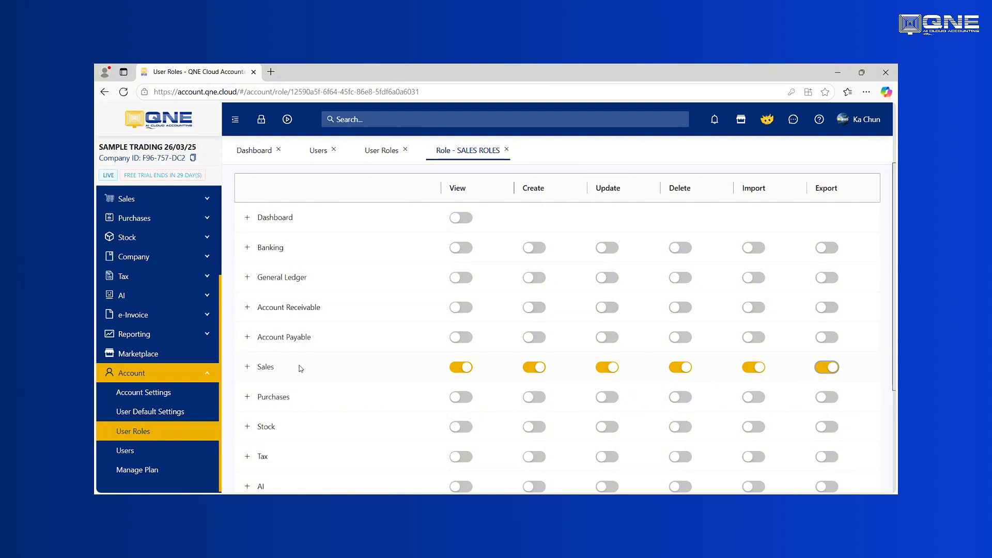
Expand Sales to review its document-type rows, then collapse the Sales group
{"action": "left_click", "coordinate": [248, 368]}
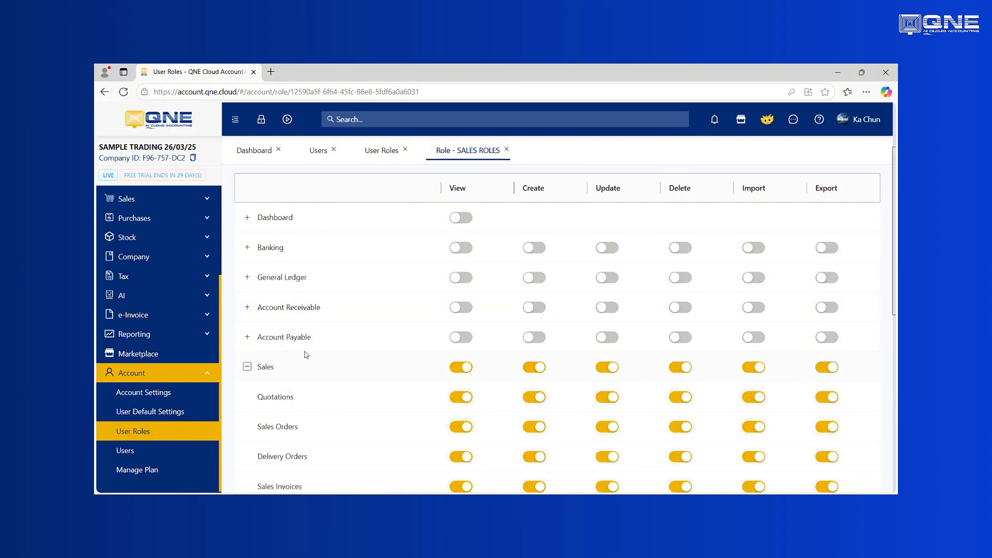
{"action": "scroll", "coordinate": [260, 342], "scroll_direction": "down", "scroll_amount": 1}
{"action": "left_click_drag", "start_coordinate": [257, 348], "coordinate": [315, 352]}
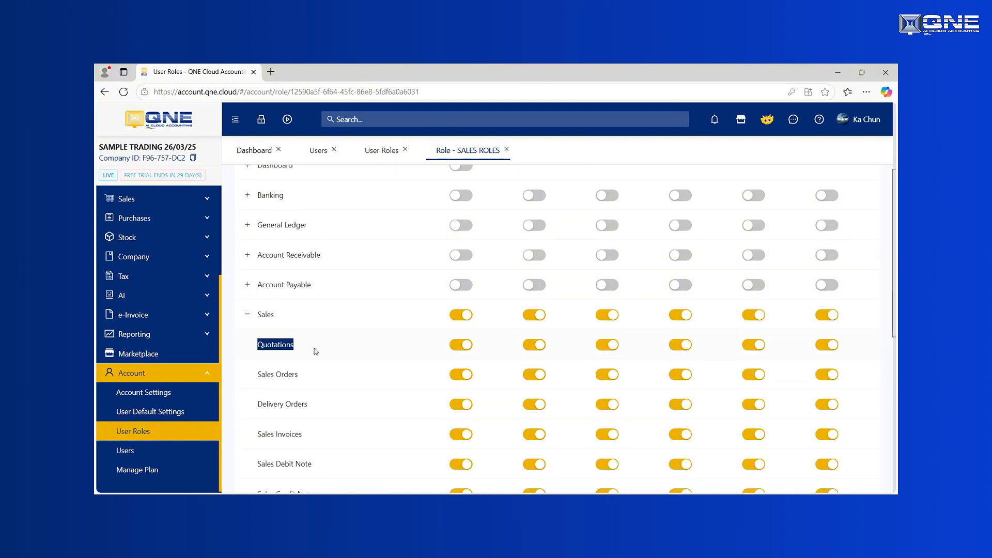
{"action": "left_click_drag", "start_coordinate": [259, 376], "coordinate": [311, 381]}
{"action": "left_click_drag", "start_coordinate": [267, 405], "coordinate": [293, 406]}
{"action": "scroll", "coordinate": [292, 409], "scroll_direction": "down", "scroll_amount": 1}
{"action": "scroll", "coordinate": [279, 361], "scroll_direction": "down", "scroll_amount": 3}
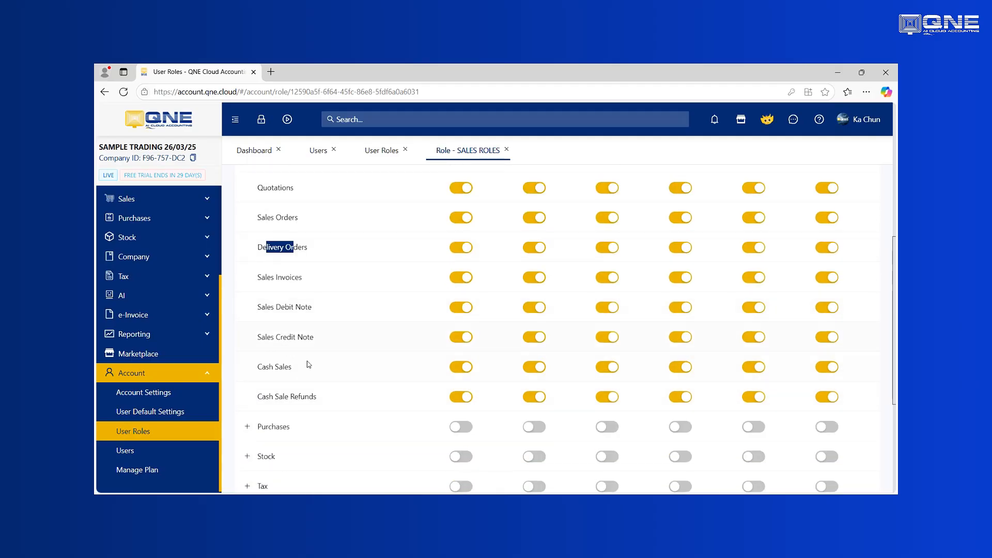
{"action": "scroll", "coordinate": [310, 318], "scroll_direction": "up", "scroll_amount": 1}
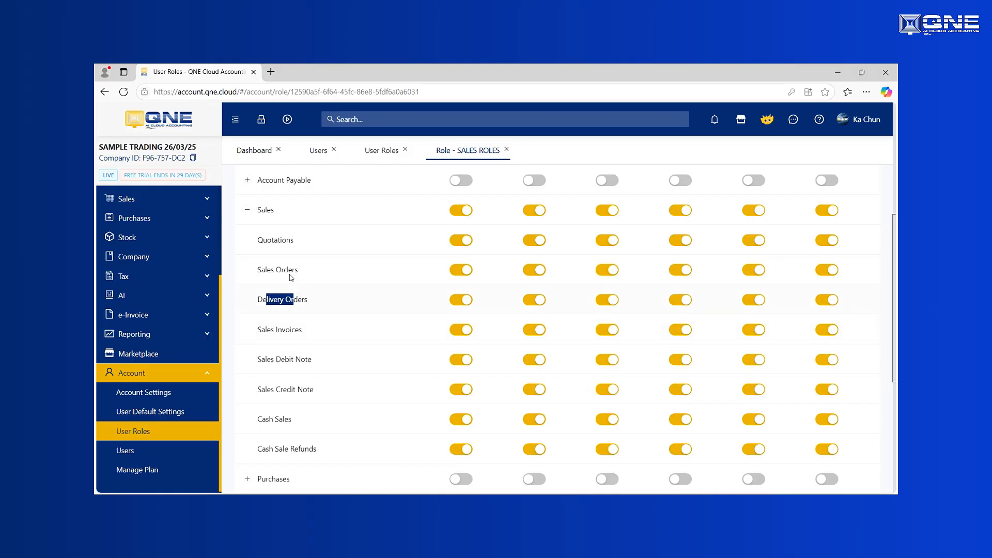
{"action": "left_click", "coordinate": [247, 210]}
{"action": "scroll", "coordinate": [354, 291], "scroll_direction": "up", "scroll_amount": 5}
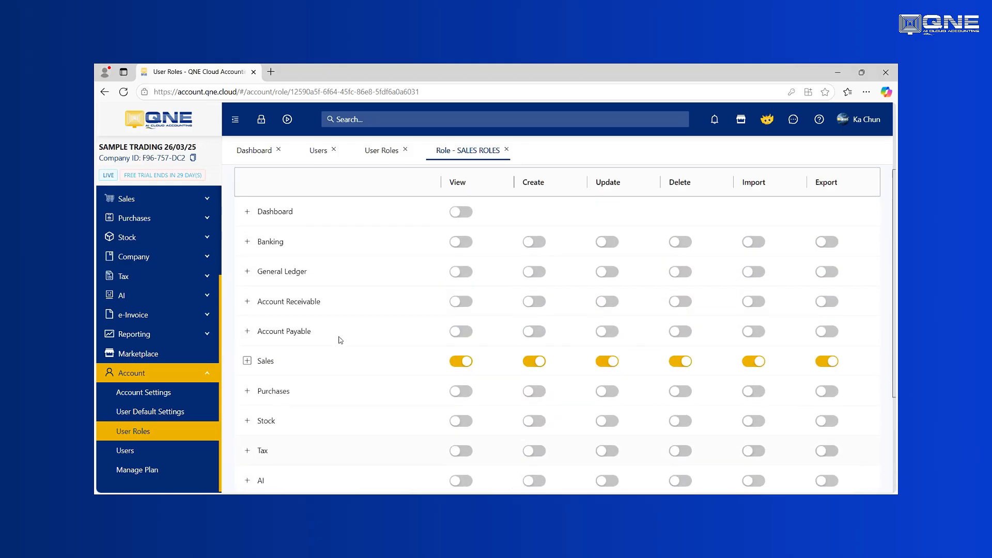
Switch to the role's Report Permissions and expand the Sales report group
{"action": "left_click", "coordinate": [350, 252]}
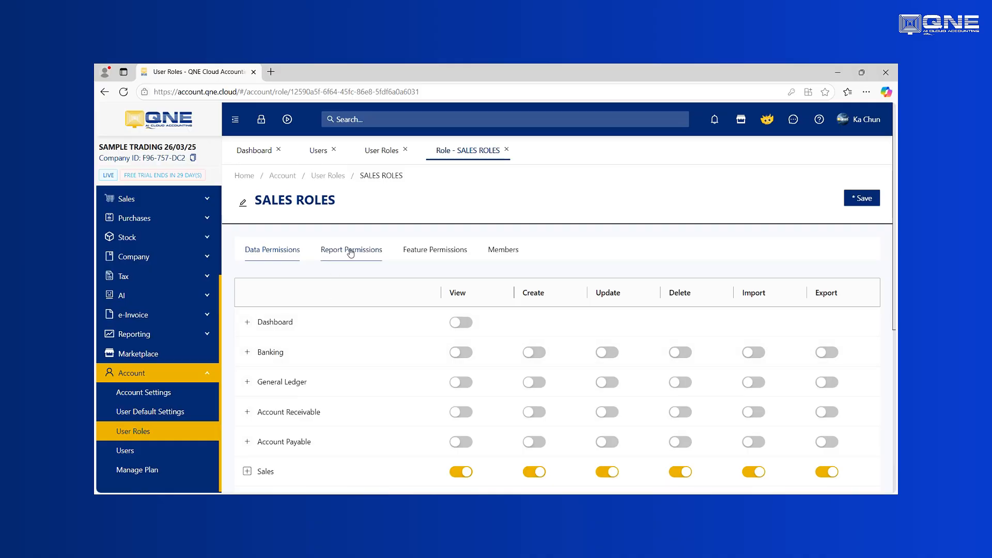
{"action": "left_click", "coordinate": [273, 252]}
{"action": "left_click", "coordinate": [364, 258]}
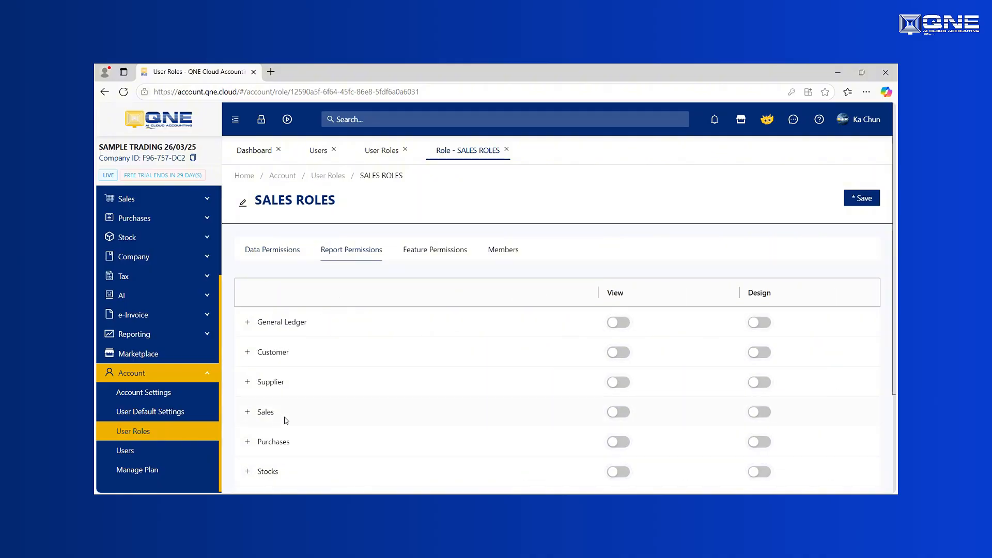
{"action": "left_click", "coordinate": [248, 413]}
{"action": "scroll", "coordinate": [285, 407], "scroll_direction": "down", "scroll_amount": 4}
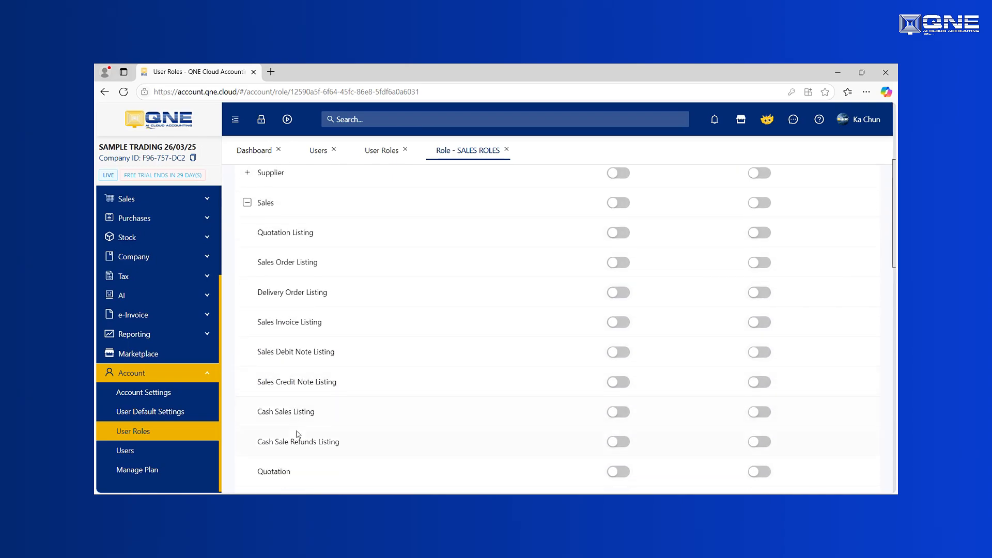
{"action": "scroll", "coordinate": [289, 421], "scroll_direction": "down", "scroll_amount": 1}
Allow viewing the Quotation, Sales Order, Delivery Order, Sales Invoice, Debit Note and Credit Note reports
{"action": "left_click", "coordinate": [617, 423]}
{"action": "left_click", "coordinate": [618, 449]}
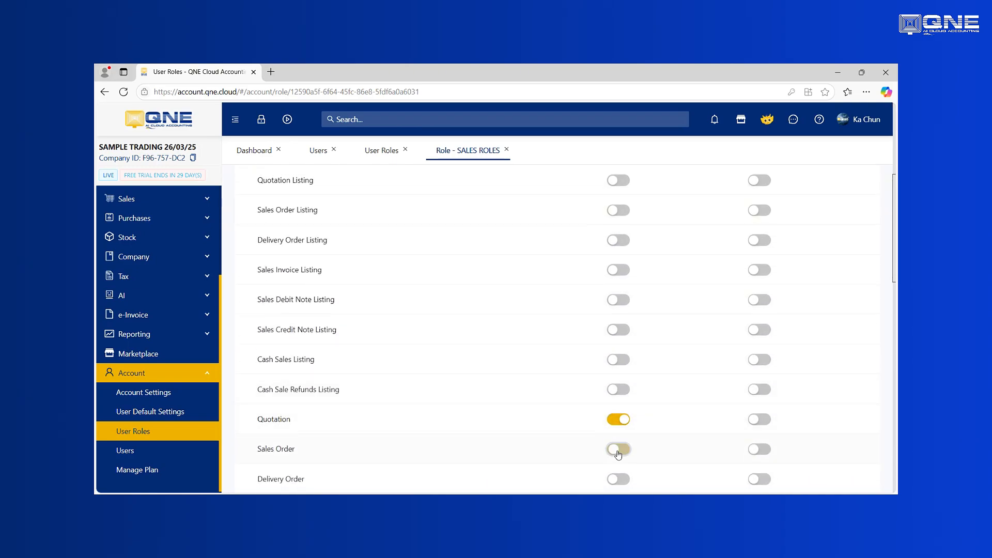
{"action": "left_click", "coordinate": [620, 479]}
{"action": "scroll", "coordinate": [535, 457], "scroll_direction": "down", "scroll_amount": 2}
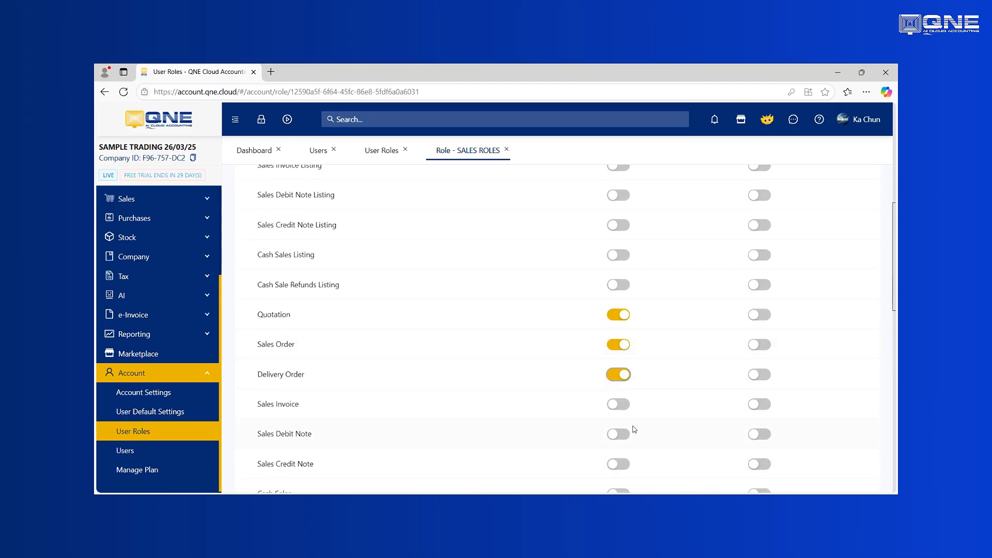
{"action": "left_click", "coordinate": [624, 409]}
{"action": "left_click", "coordinate": [619, 435]}
{"action": "left_click", "coordinate": [618, 464]}
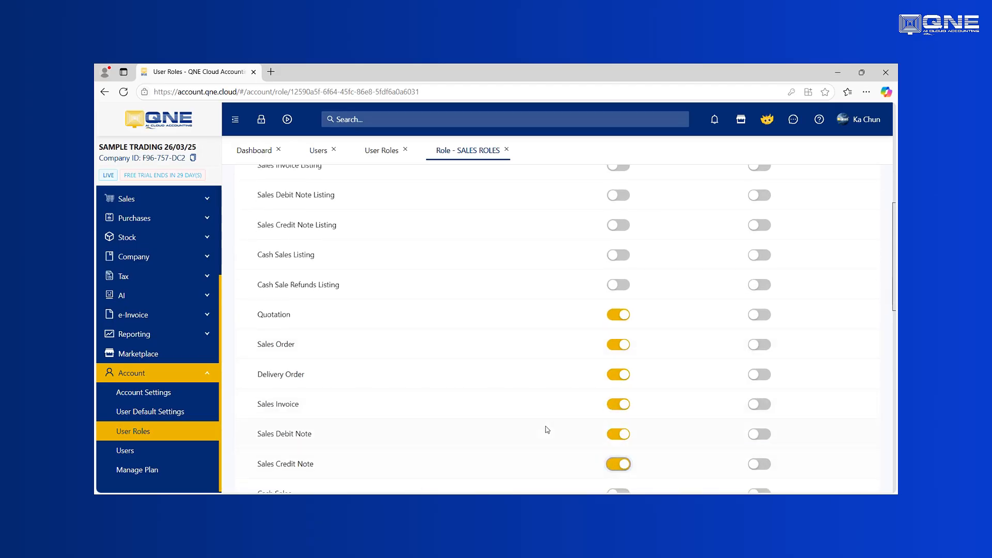
Allow viewing the Cash Sales and Cash Sales Refund reports, then review the list
{"action": "scroll", "coordinate": [547, 430], "scroll_direction": "down", "scroll_amount": 2}
{"action": "left_click", "coordinate": [623, 390]}
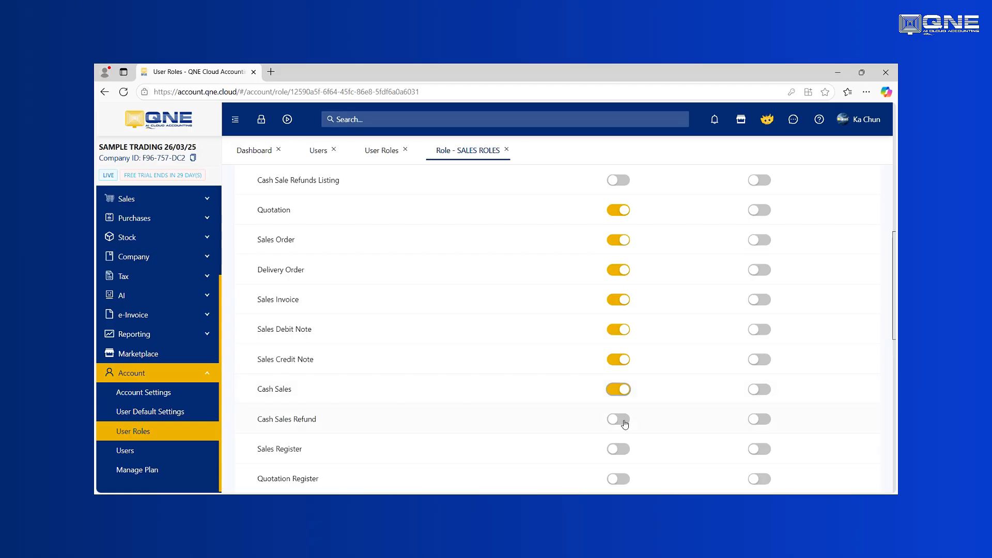
{"action": "left_click", "coordinate": [624, 424]}
{"action": "scroll", "coordinate": [494, 355], "scroll_direction": "up", "scroll_amount": 2}
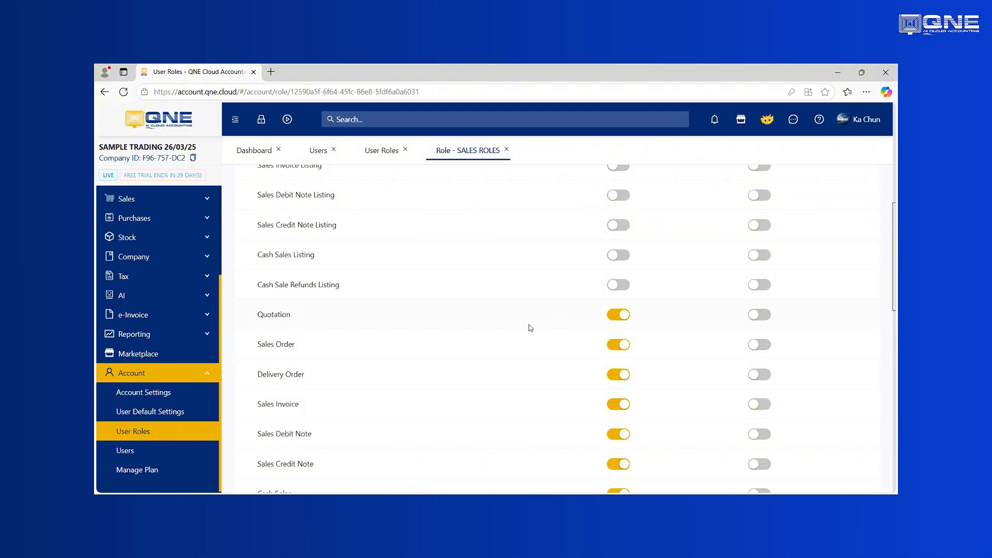
{"action": "scroll", "coordinate": [533, 321], "scroll_direction": "up", "scroll_amount": 7}
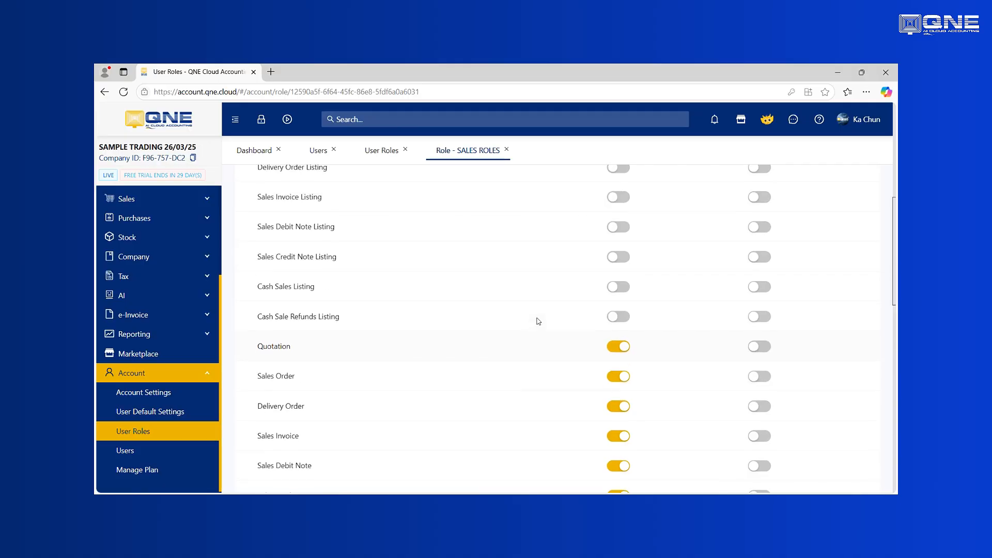
{"action": "scroll", "coordinate": [414, 339], "scroll_direction": "down", "scroll_amount": 3}
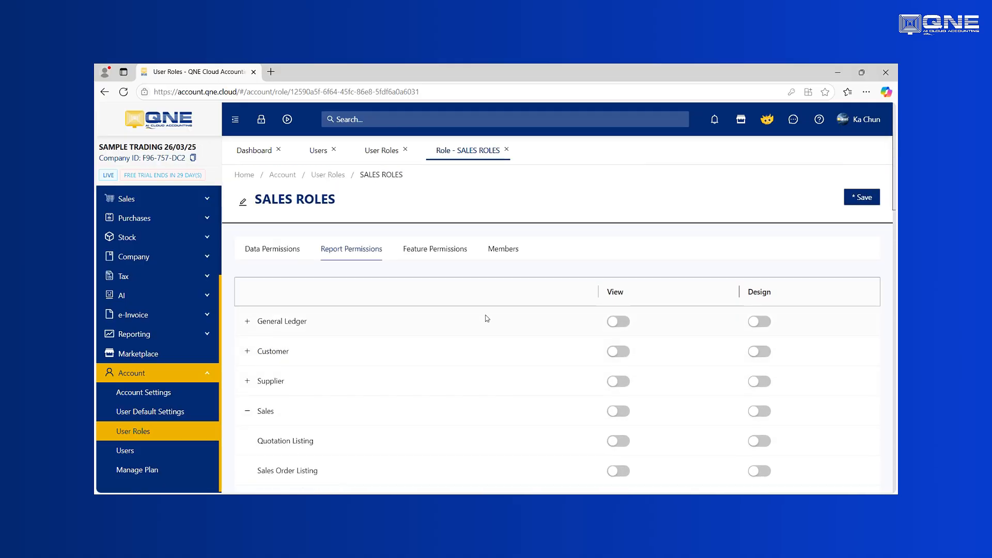
{"action": "scroll", "coordinate": [474, 334], "scroll_direction": "down", "scroll_amount": 4}
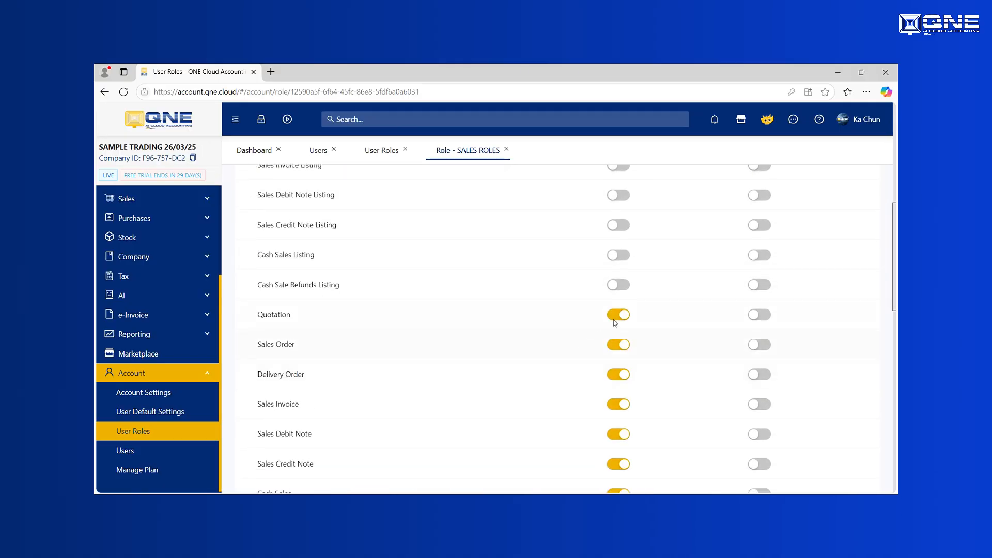
{"action": "scroll", "coordinate": [395, 336], "scroll_direction": "up", "scroll_amount": 7}
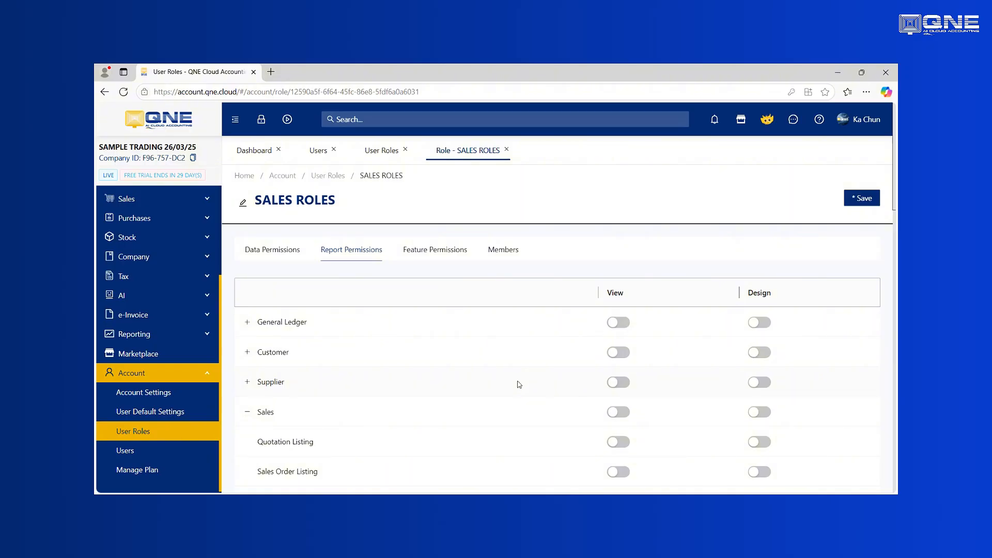
{"action": "scroll", "coordinate": [519, 384], "scroll_direction": "down", "scroll_amount": 6}
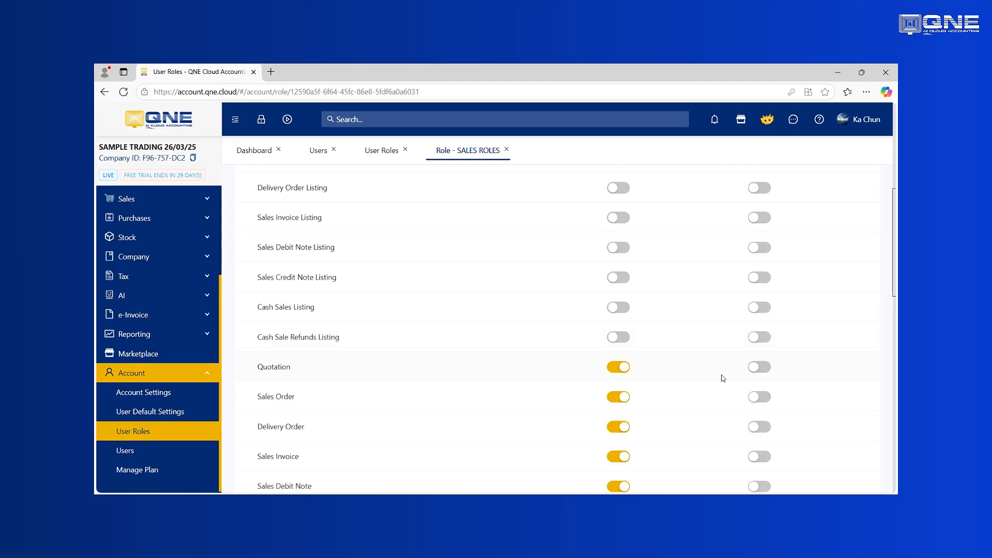
{"action": "scroll", "coordinate": [758, 368], "scroll_direction": "up", "scroll_amount": 7}
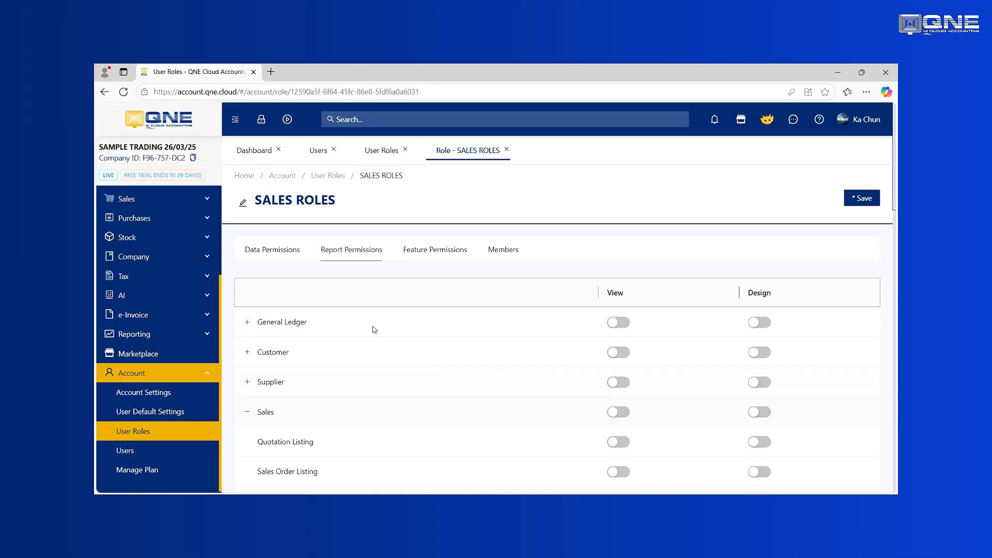
Check the e-Invoice feature permissions stay off, then save the SALES ROLES permissions
{"action": "left_click", "coordinate": [428, 257]}
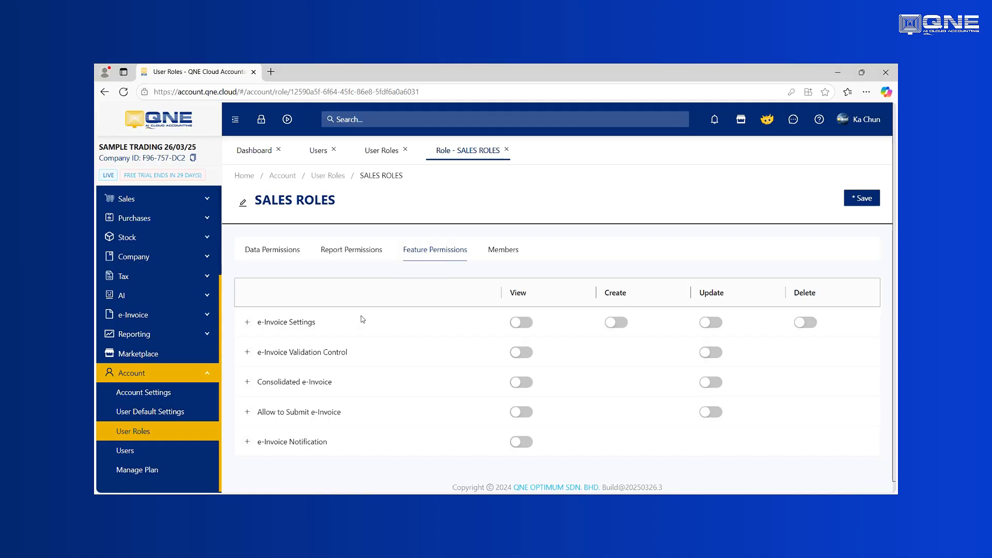
{"action": "left_click", "coordinate": [248, 323]}
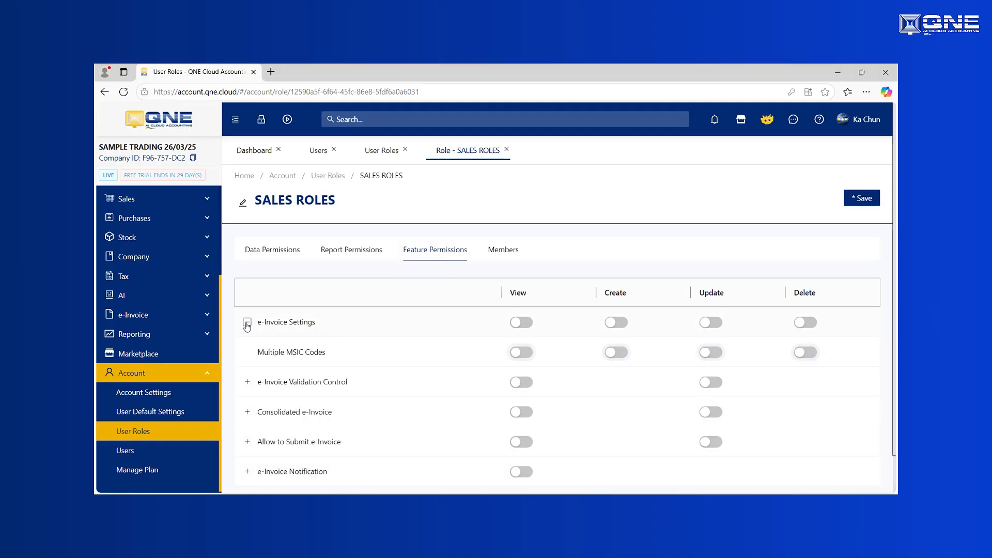
{"action": "left_click", "coordinate": [247, 324]}
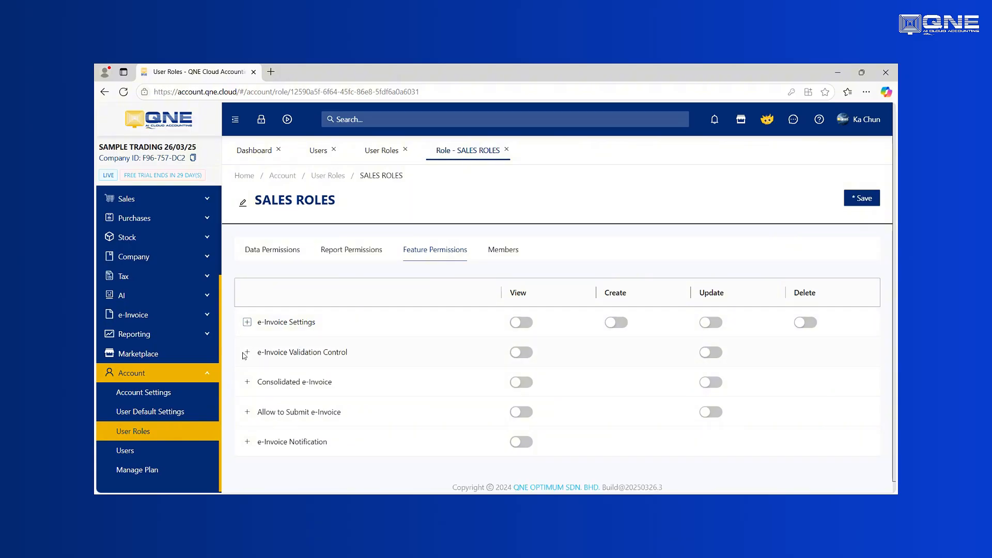
{"action": "left_click", "coordinate": [247, 354]}
{"action": "left_click", "coordinate": [247, 354]}
{"action": "left_click", "coordinate": [271, 255]}
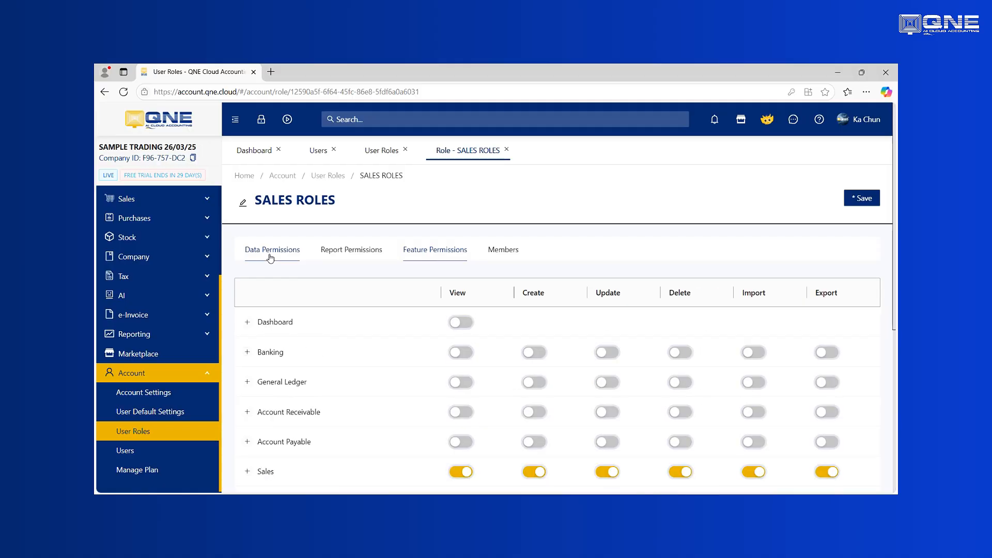
{"action": "left_click", "coordinate": [866, 201]}
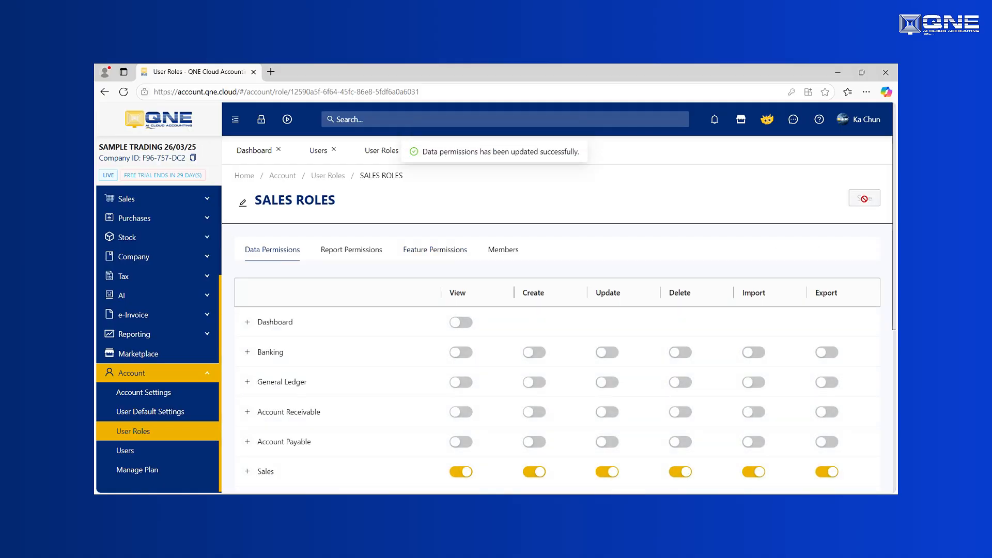
On the Users page, replace Trainer's View Only role with SALES ROLES
{"action": "left_click", "coordinate": [125, 450]}
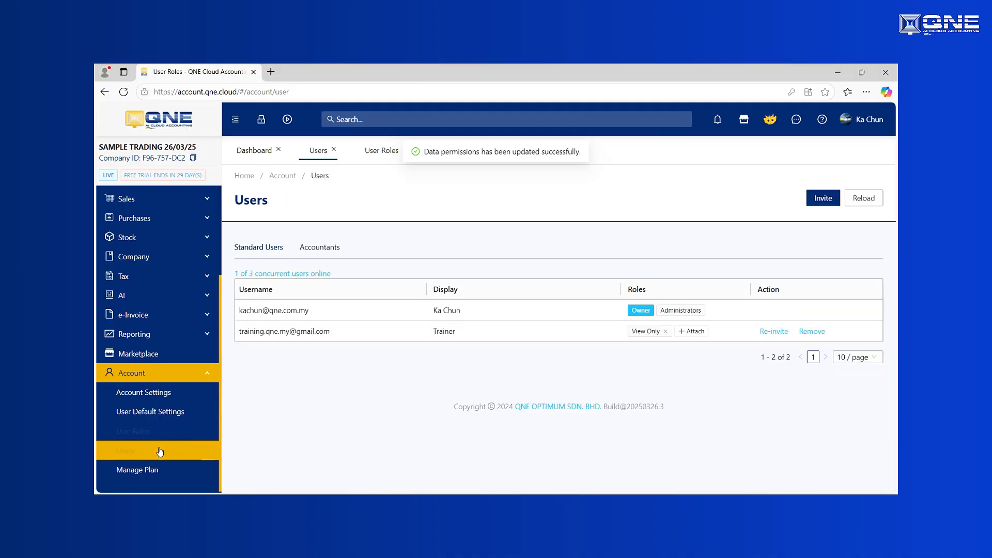
{"action": "left_click", "coordinate": [666, 331]}
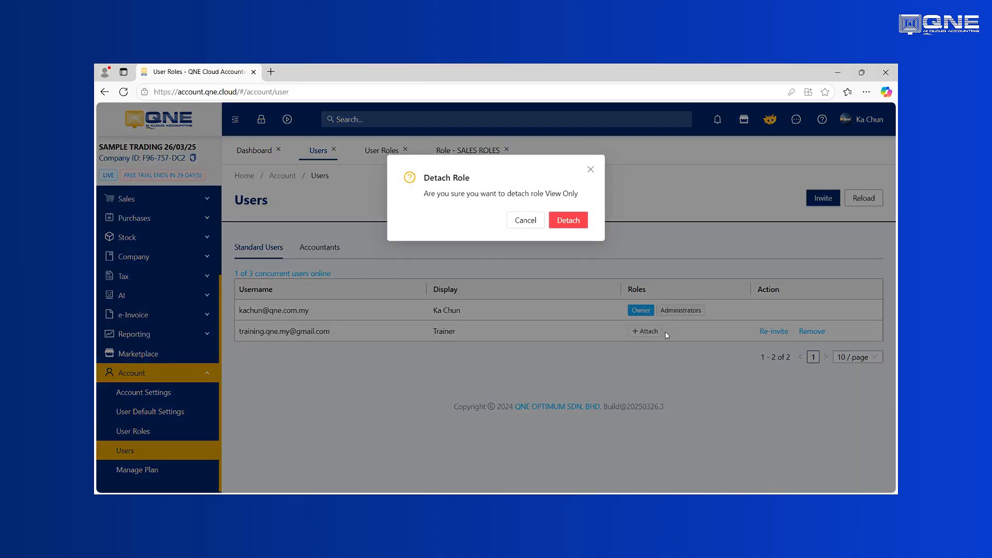
{"action": "left_click", "coordinate": [572, 220]}
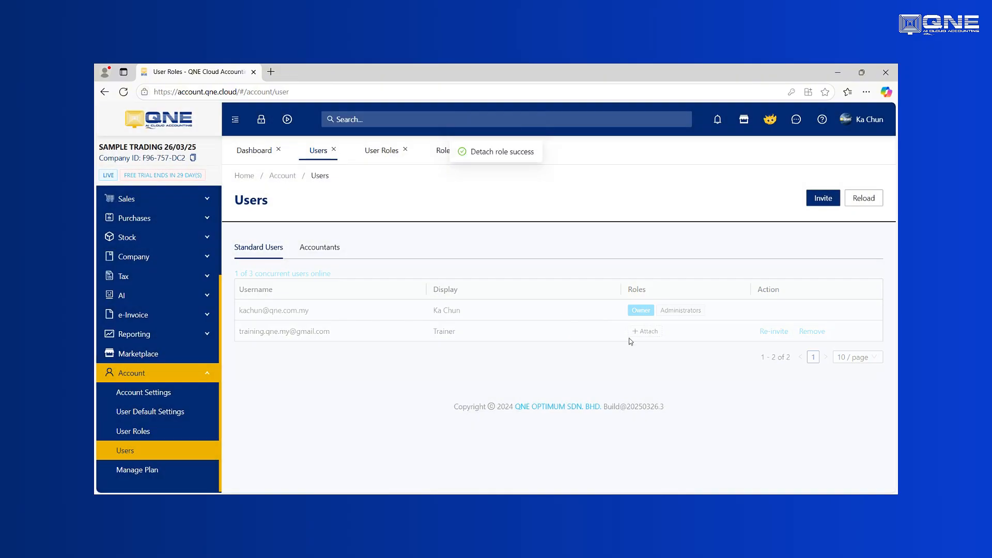
{"action": "left_click", "coordinate": [649, 331]}
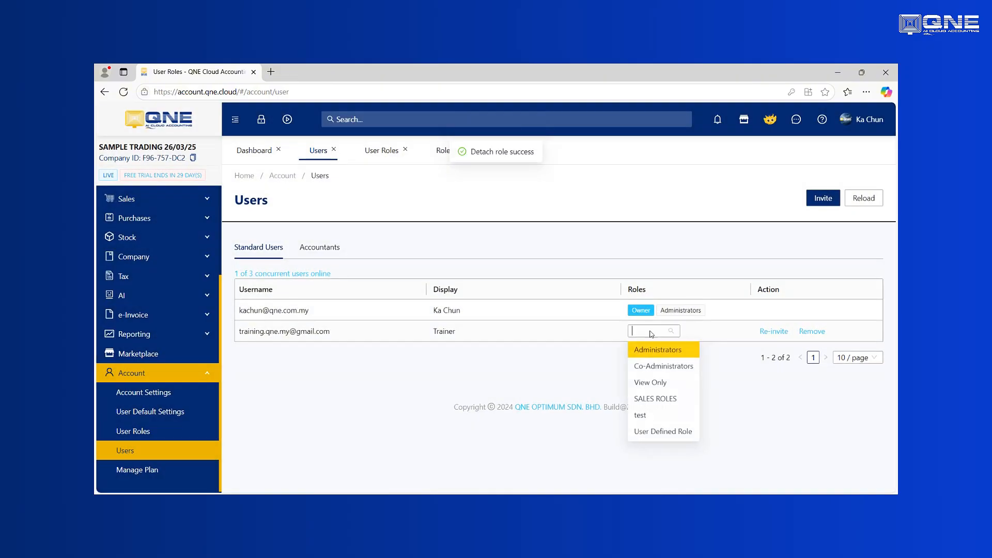
{"action": "left_click", "coordinate": [662, 402]}
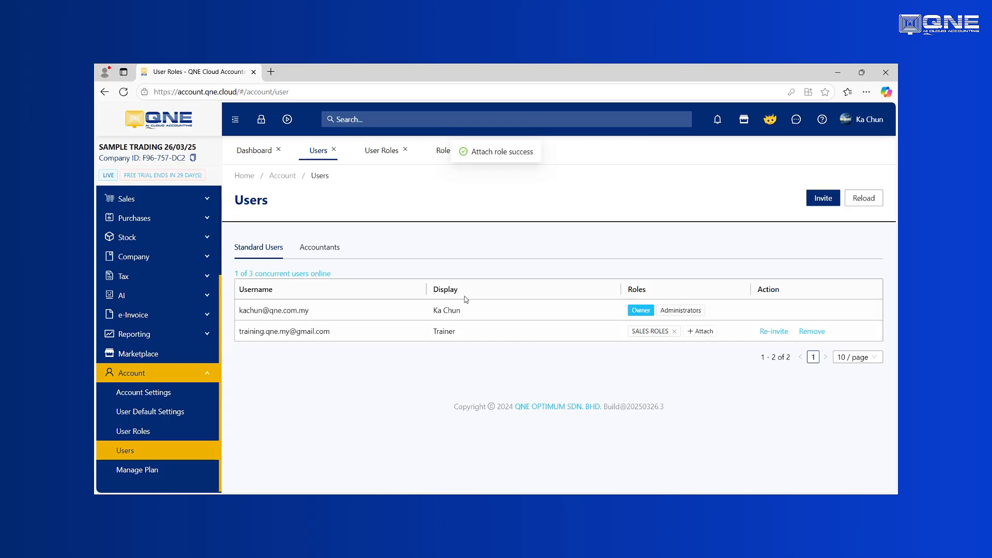
{"action": "left_click", "coordinate": [269, 72]}
Load the QNE Cloud site in a new tab, then close that extra tab
{"action": "left_click", "coordinate": [312, 95]}
{"action": "type", "text": "acc"}
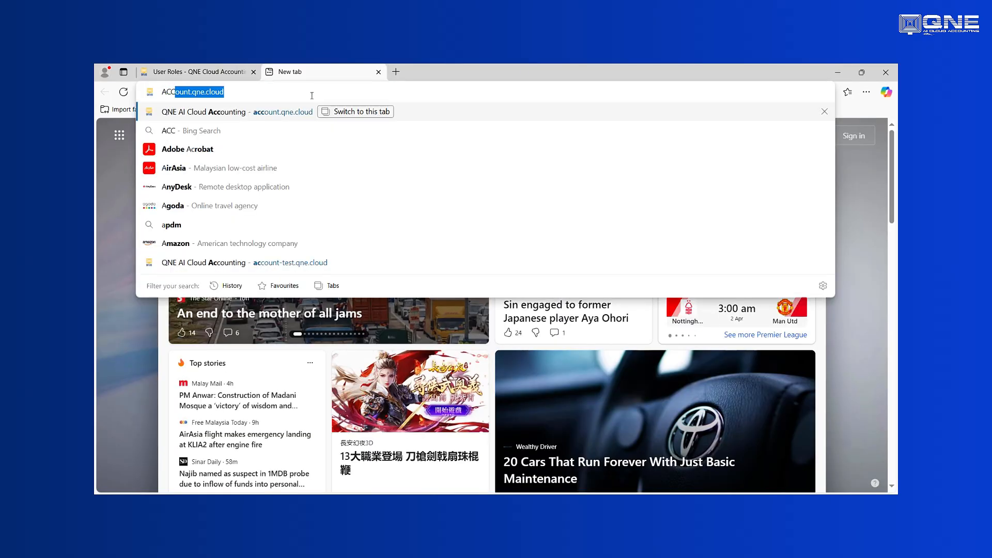
{"action": "key", "text": "Return"}
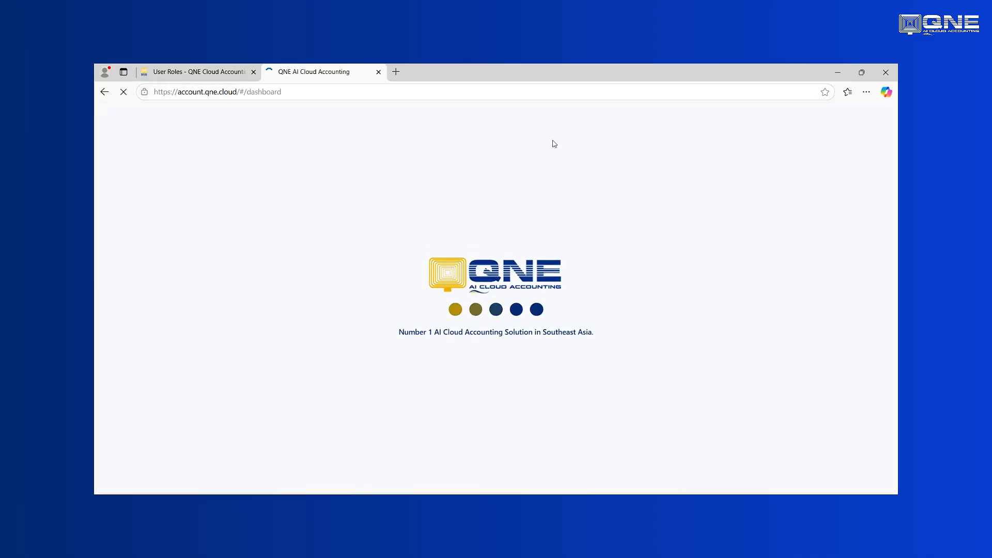
{"action": "left_click", "coordinate": [858, 122]}
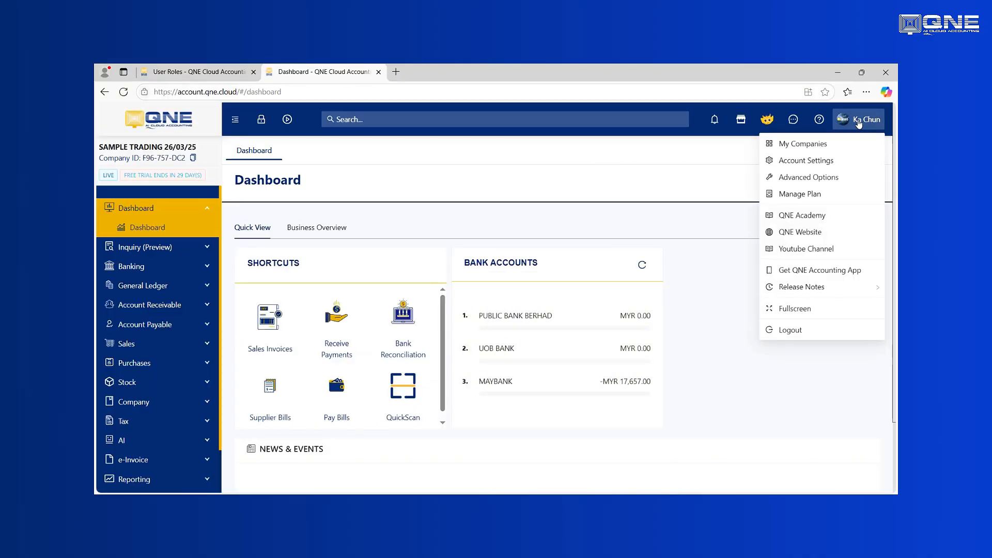
{"action": "left_click", "coordinate": [379, 73]}
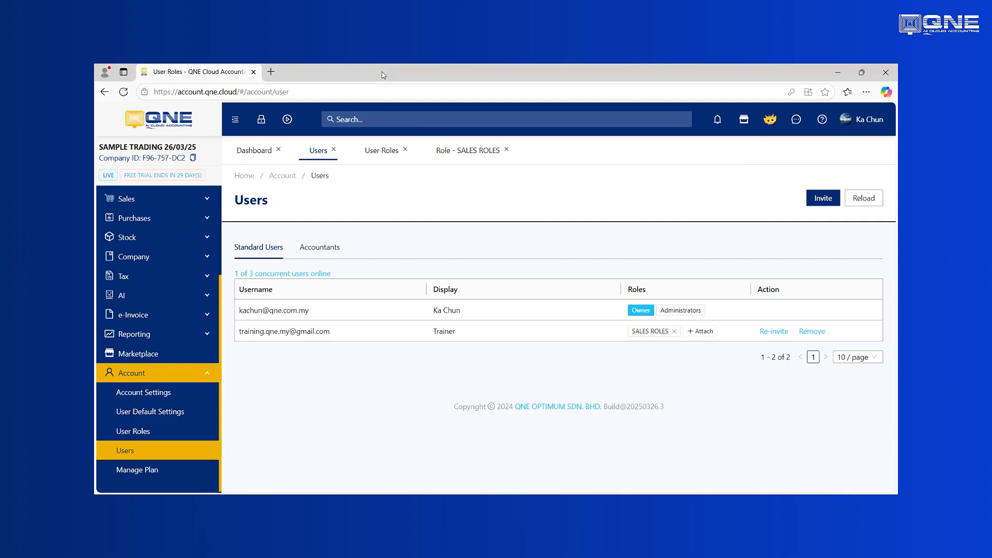
Log out of the owner account and reload to the login page
{"action": "left_click", "coordinate": [865, 121]}
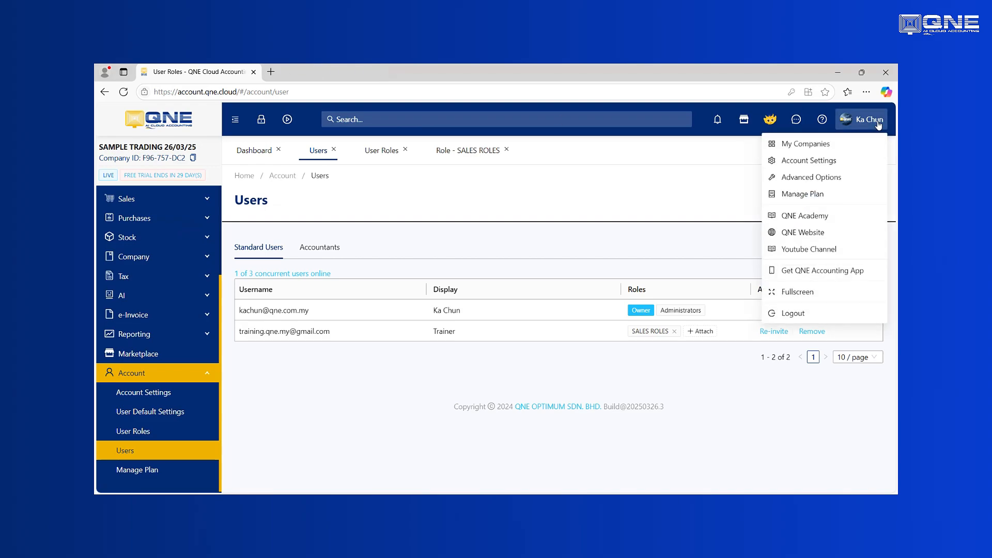
{"action": "left_click", "coordinate": [817, 331]}
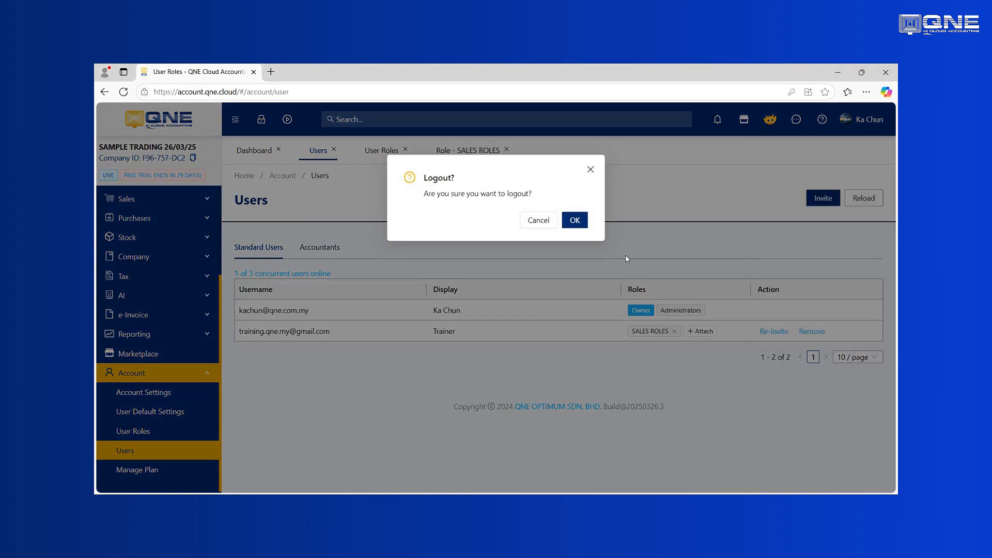
{"action": "left_click", "coordinate": [579, 223]}
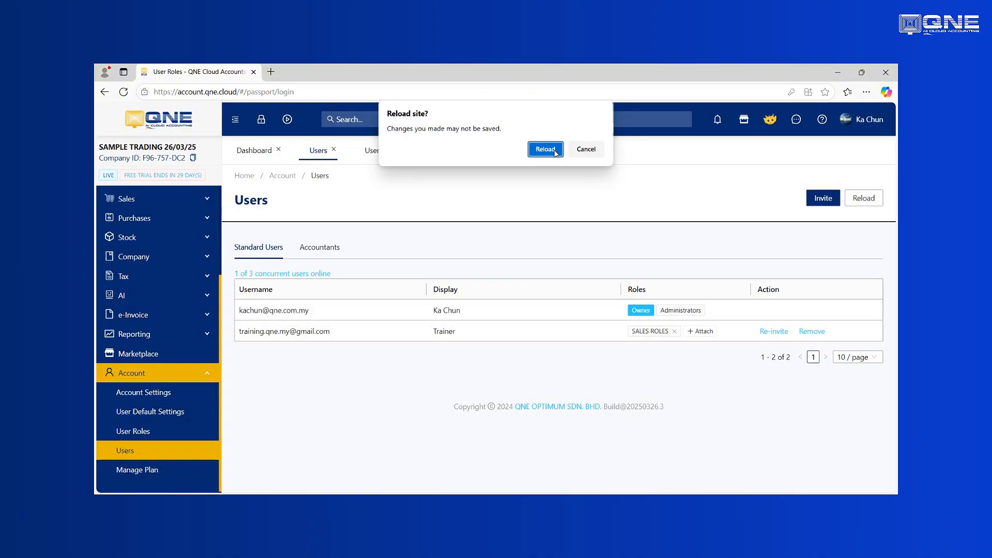
{"action": "left_click", "coordinate": [546, 150]}
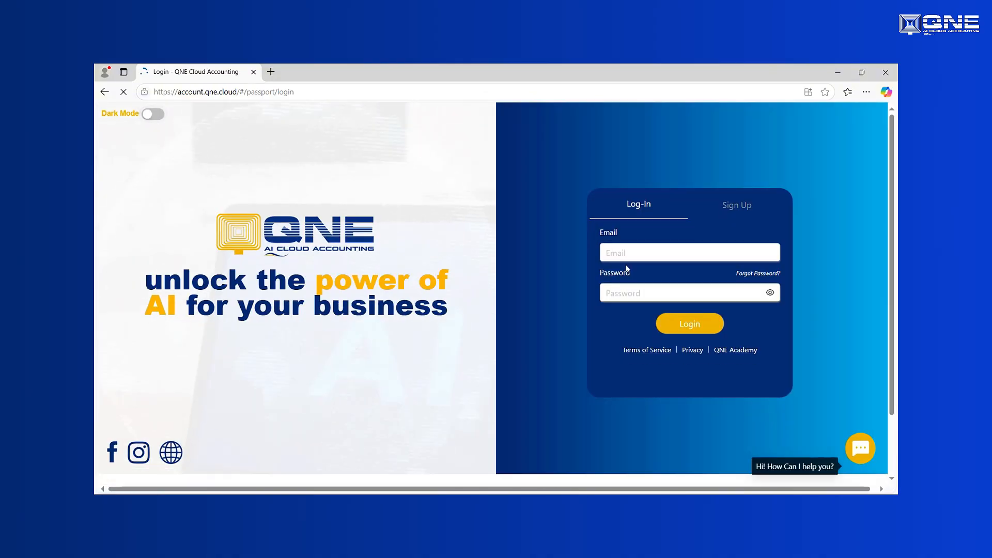
Fill in the trainer's saved e-mail and the account password, then submit
{"action": "left_click", "coordinate": [635, 260]}
{"action": "left_click", "coordinate": [665, 291]}
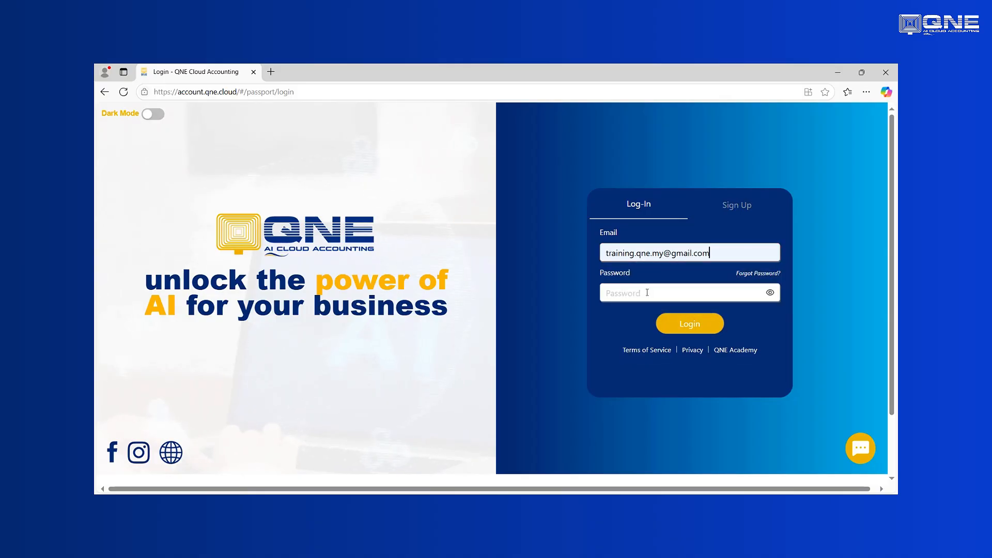
{"action": "left_click", "coordinate": [646, 292]}
{"action": "type", "text": "***"}
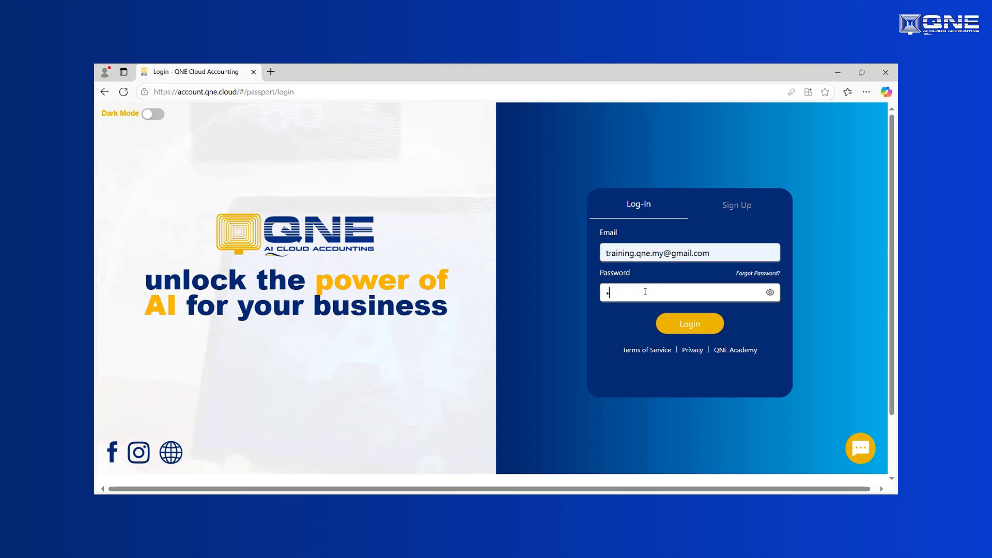
{"action": "type", "text": "******"}
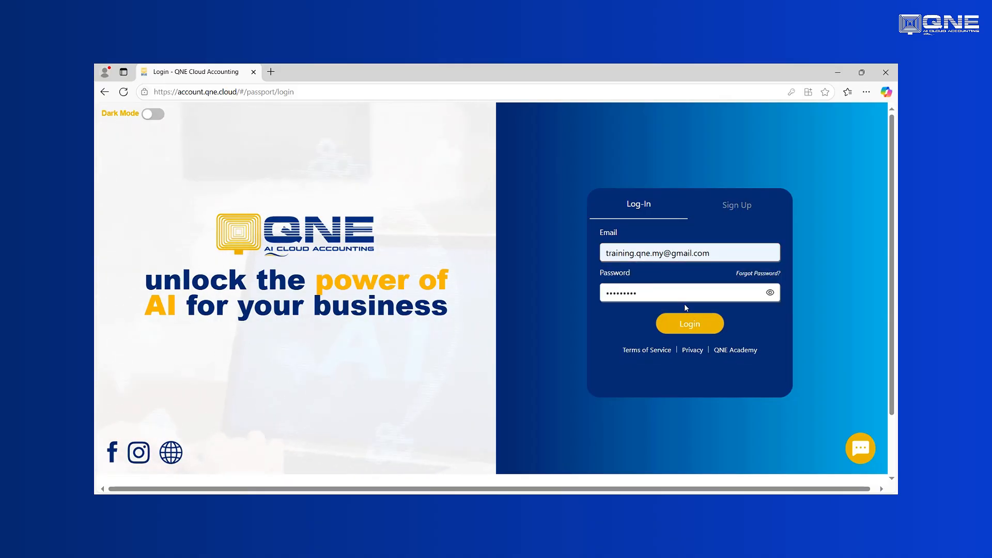
{"action": "left_click", "coordinate": [689, 324]}
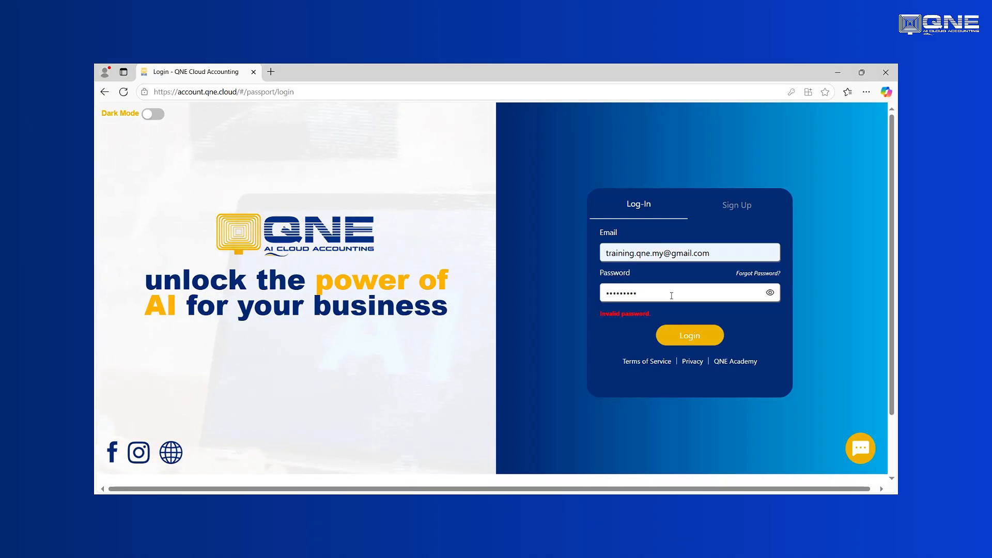
Retype the rejected password and sign in as Trainer
{"action": "left_click_drag", "start_coordinate": [669, 293], "coordinate": [570, 296]}
{"action": "type", "text": "******"}
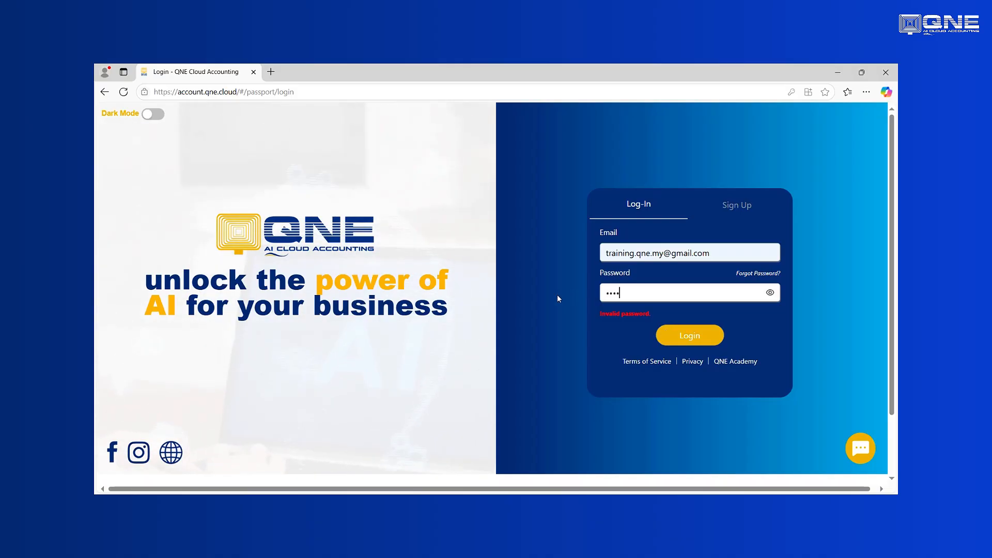
{"action": "key", "text": "BackSpace"}
{"action": "key", "text": "BackSpace"}
{"action": "key", "text": "BackSpace"}
{"action": "key", "text": "BackSpace"}
{"action": "key", "text": "BackSpace"}
{"action": "key", "text": "BackSpace"}
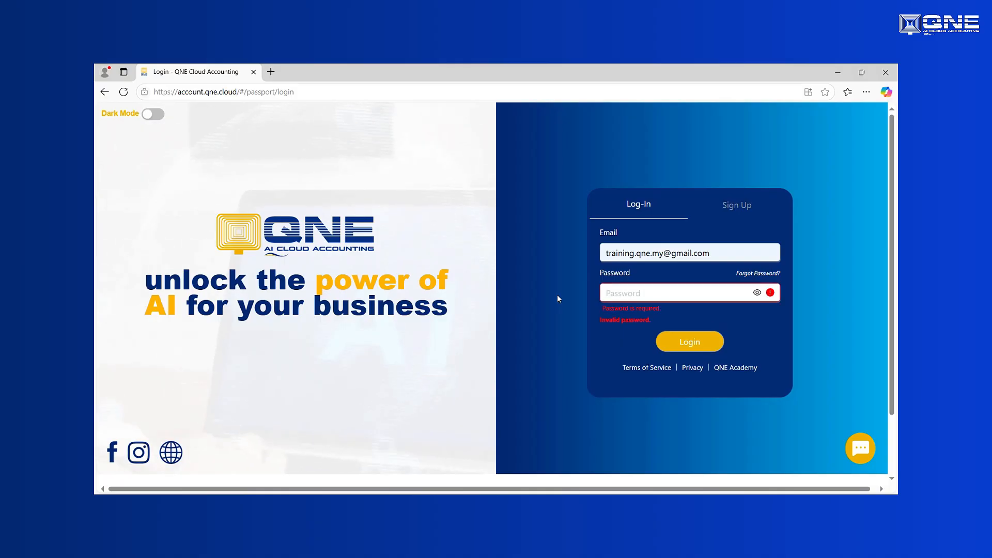
{"action": "type", "text": "*********"}
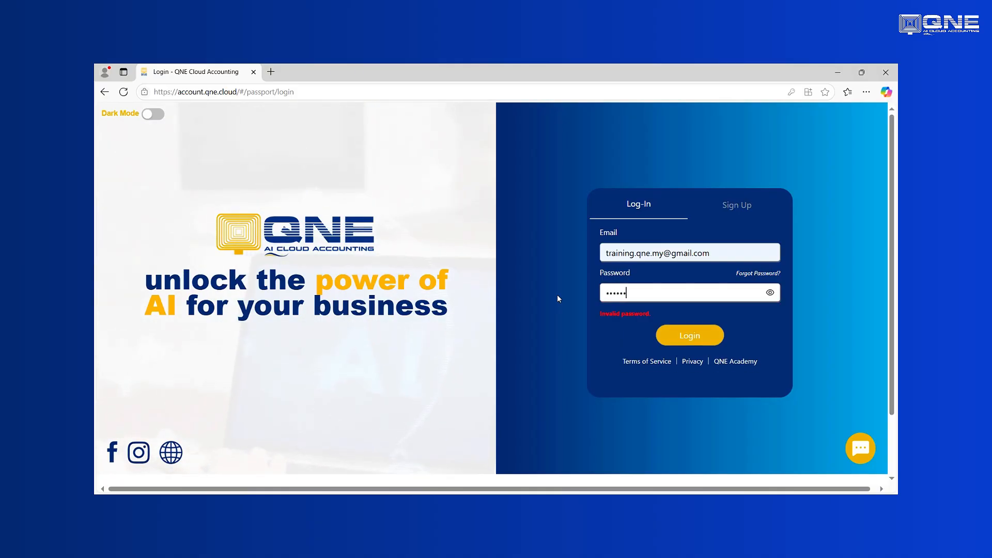
{"action": "left_click", "coordinate": [669, 336]}
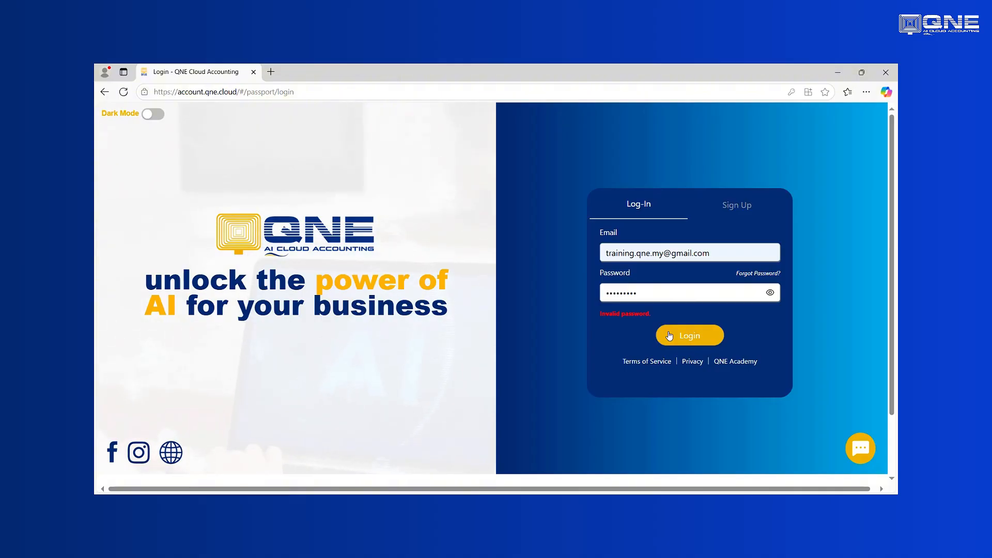
{"action": "left_click_drag", "start_coordinate": [672, 293], "coordinate": [583, 302]}
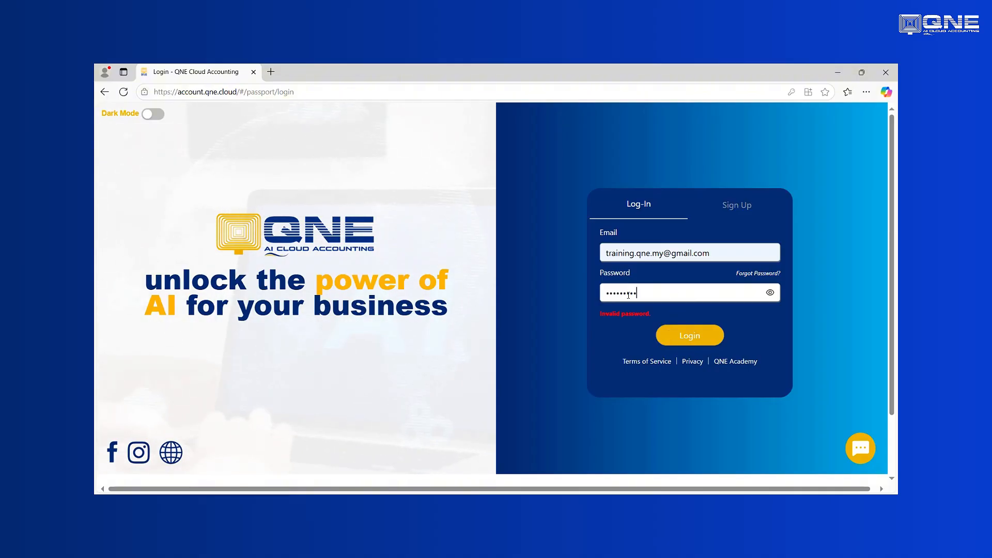
{"action": "type", "text": "•••••••"}
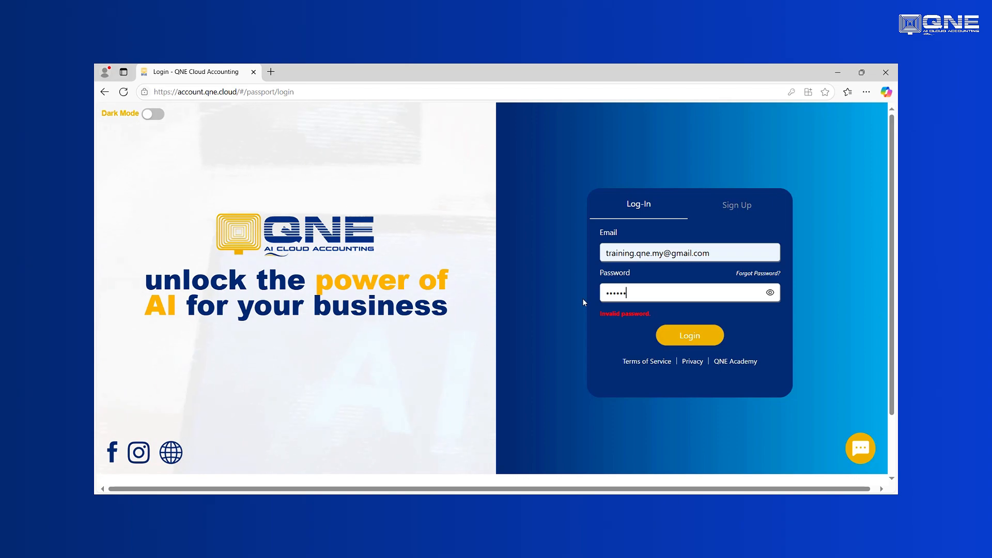
{"action": "type", "text": "••"}
{"action": "left_click", "coordinate": [685, 331]}
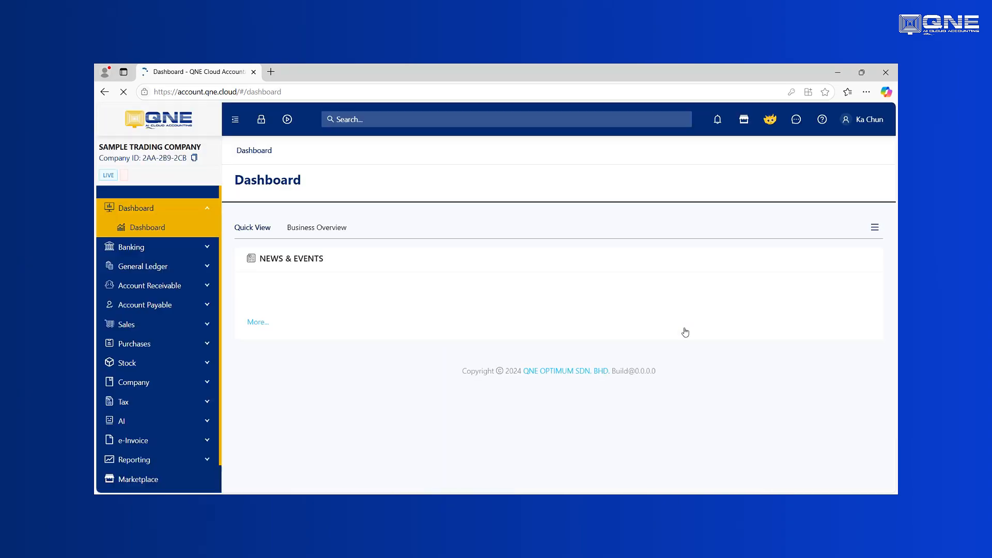
Open the SAMPLE TRADING 26/03/25 company from My Companies
{"action": "left_click", "coordinate": [140, 149]}
{"action": "left_click", "coordinate": [145, 182]}
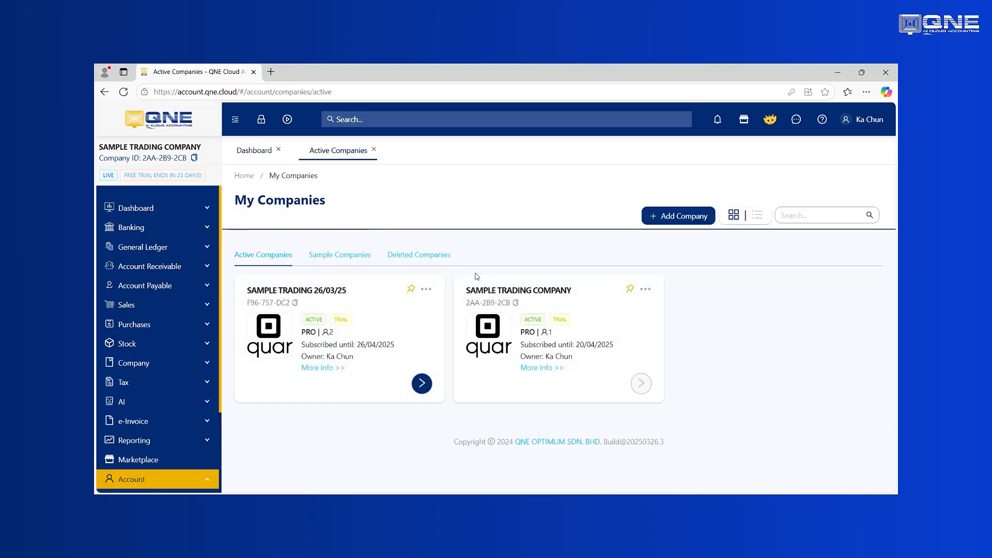
{"action": "left_click", "coordinate": [422, 383]}
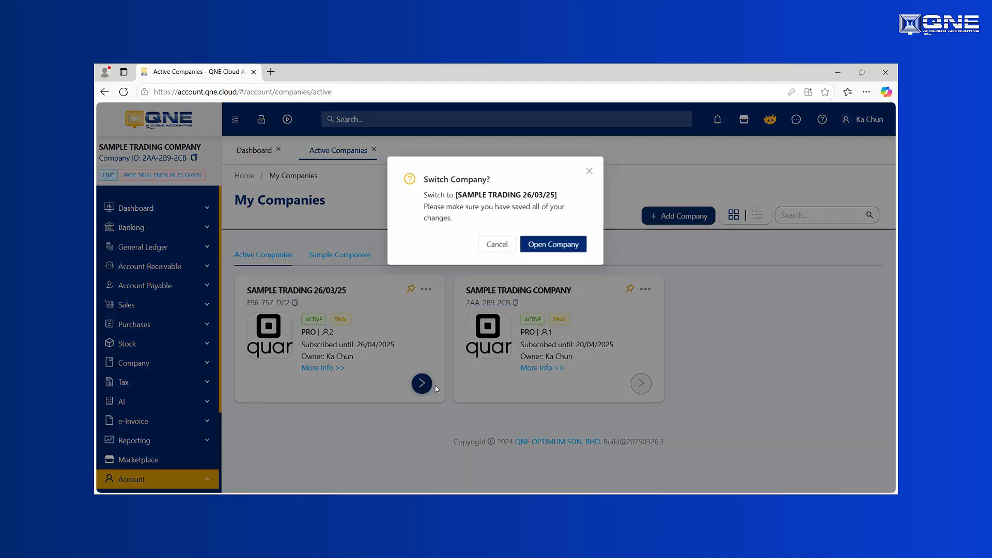
{"action": "left_click", "coordinate": [551, 247]}
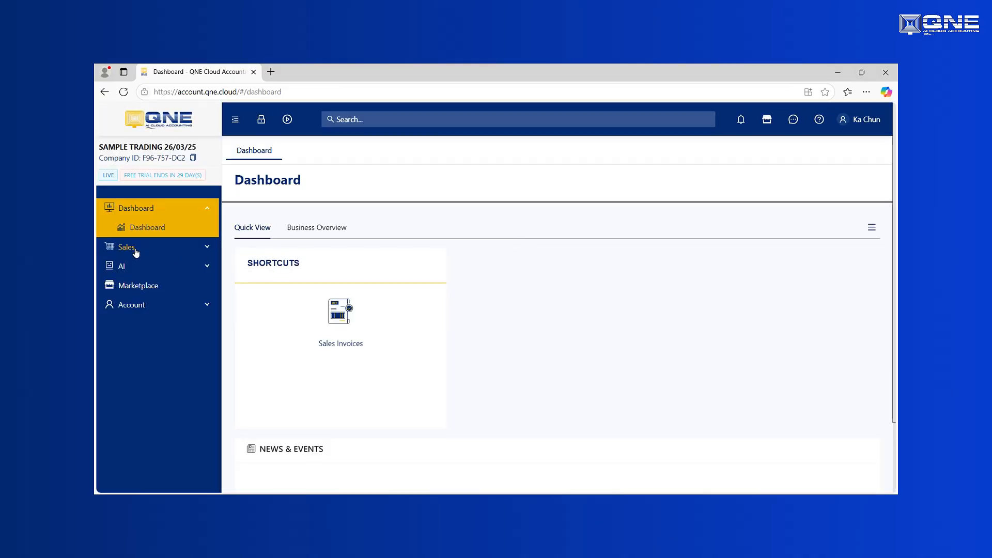
View the Sales Invoices list under Sales, then log the Trainer account out
{"action": "left_click", "coordinate": [129, 247]}
{"action": "left_click", "coordinate": [138, 305]}
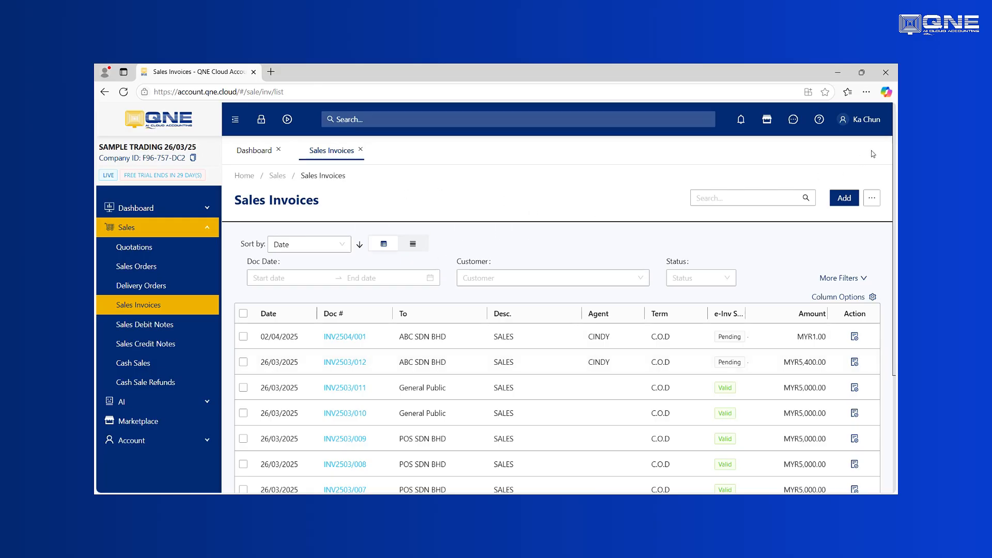
{"action": "left_click", "coordinate": [862, 119]}
{"action": "left_click", "coordinate": [791, 312]}
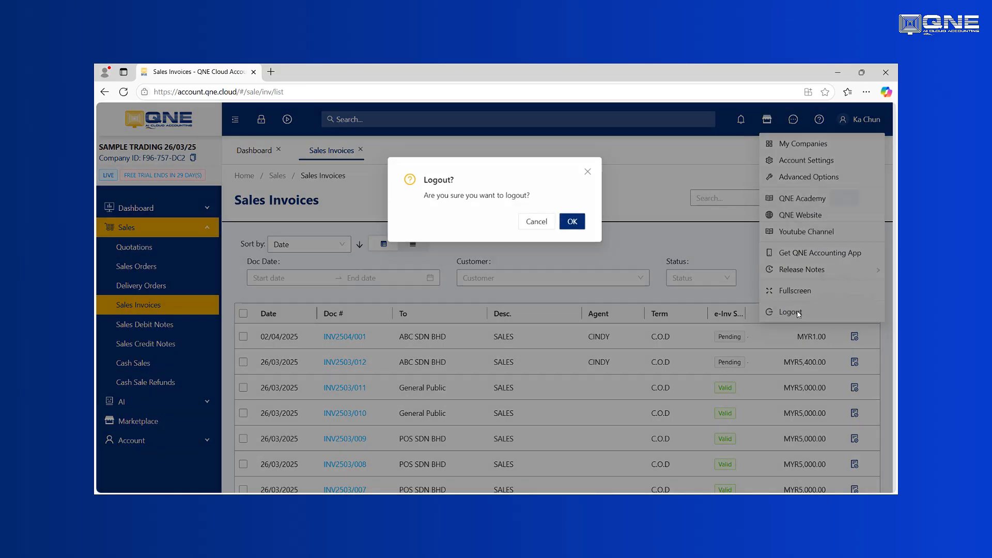
{"action": "left_click", "coordinate": [572, 221]}
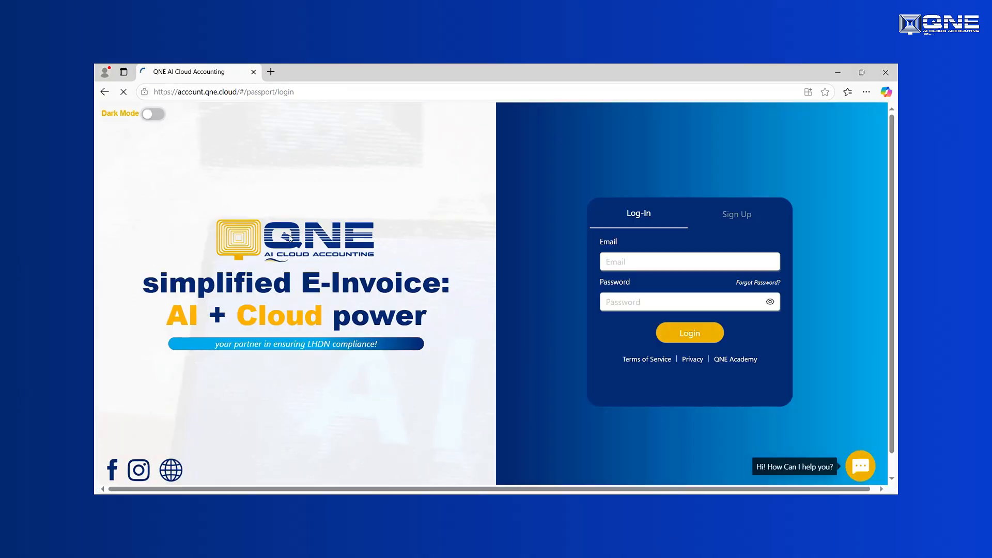